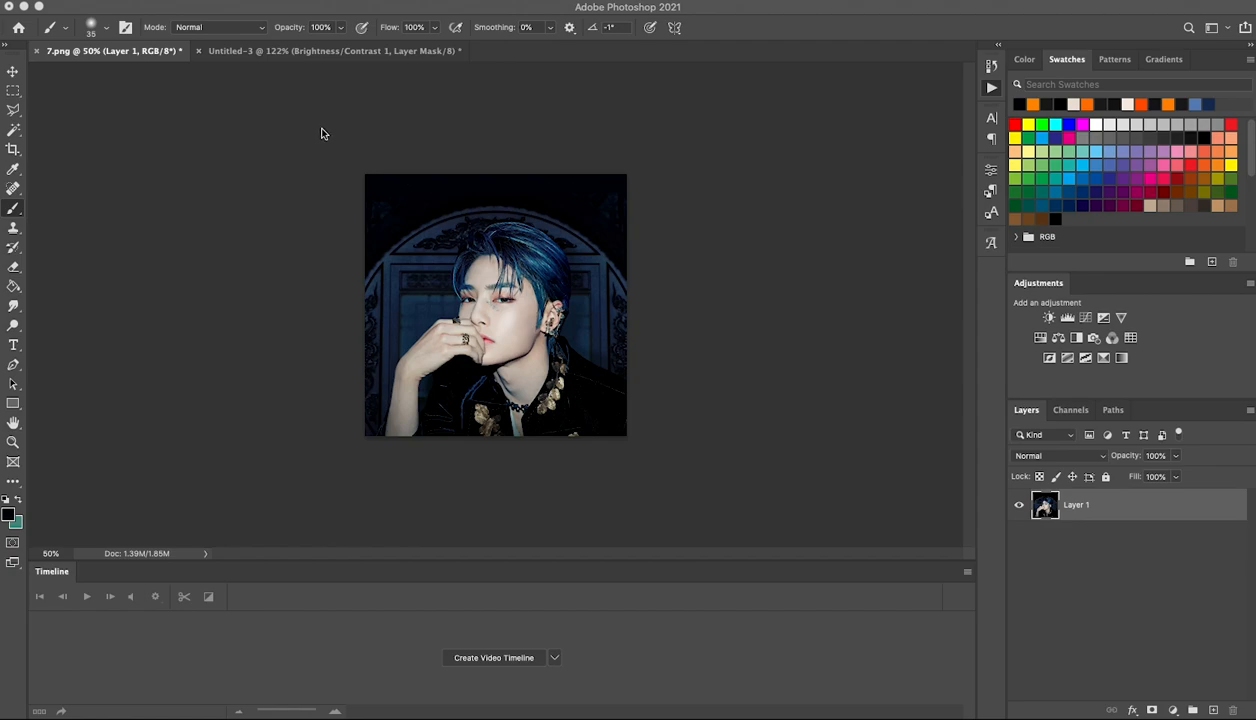
key(alt+F9)
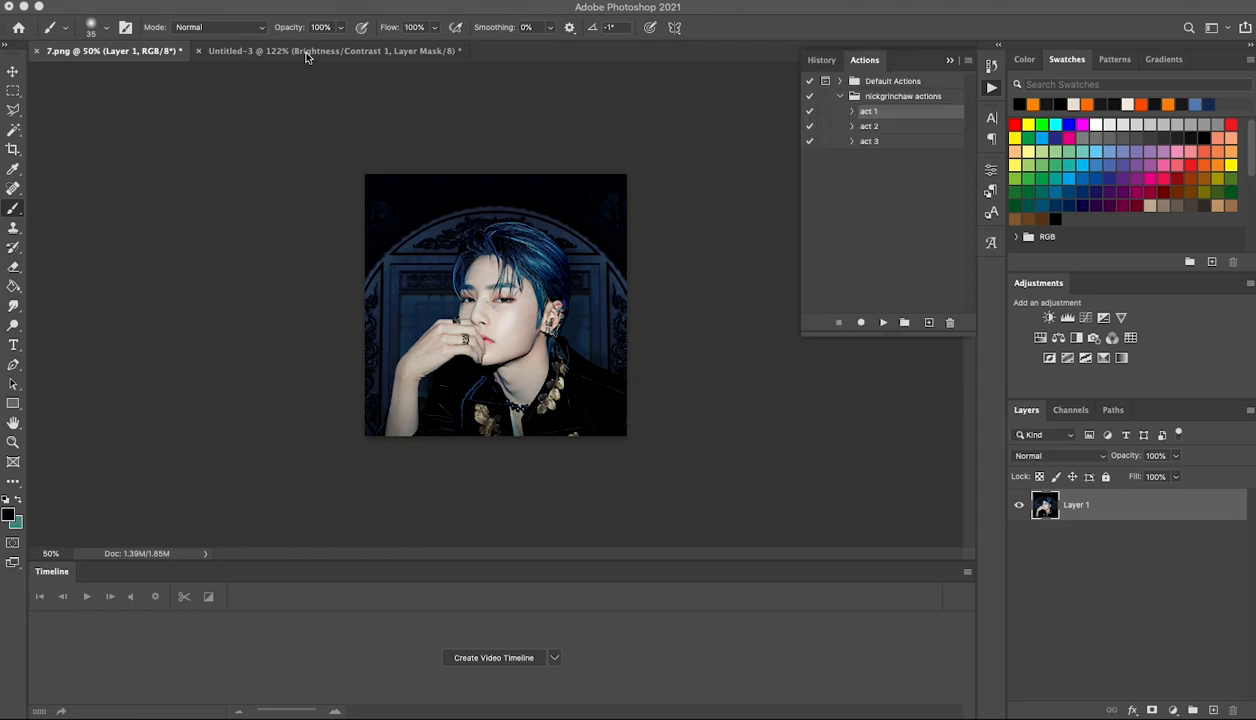
click(306, 52)
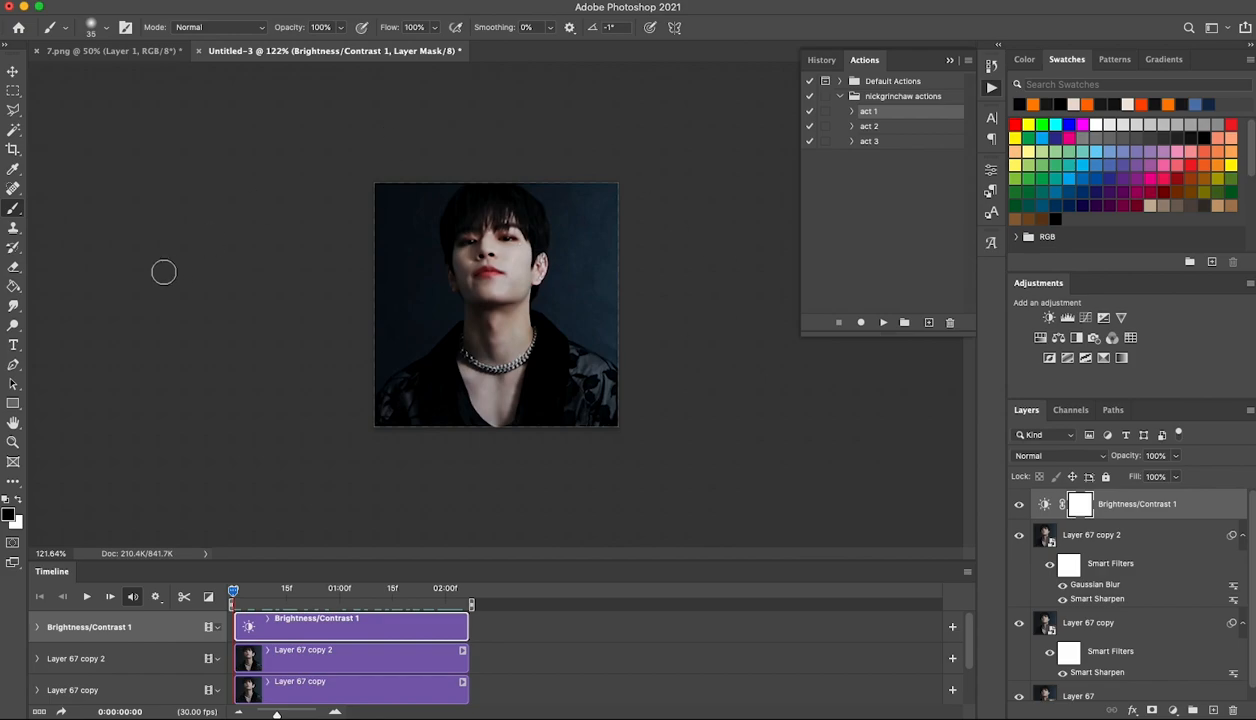
key(v)
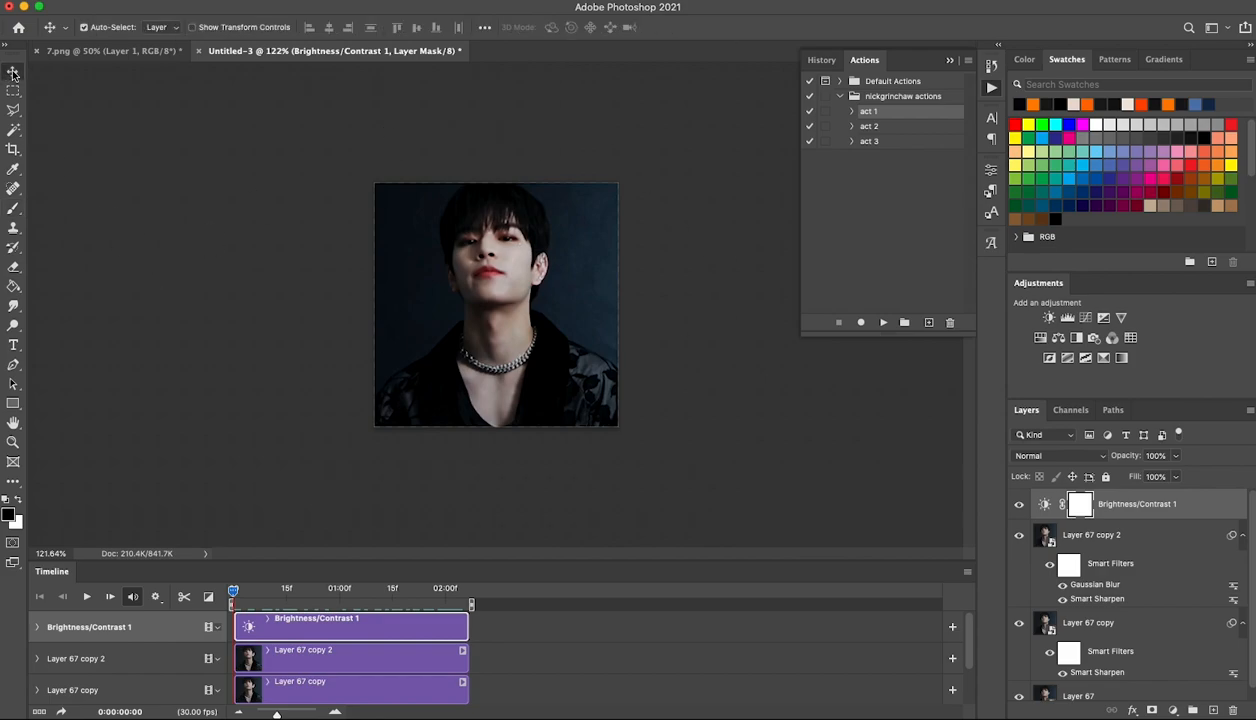
click(127, 52)
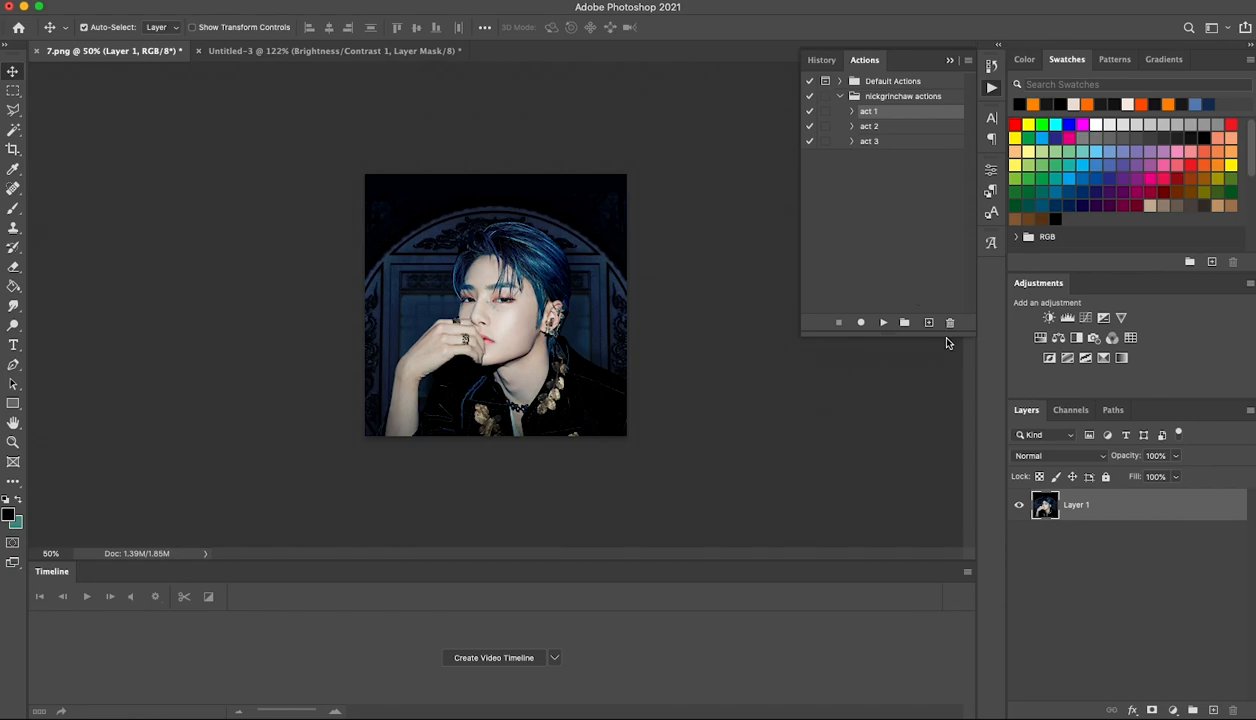
- Add a Curves adjustment layer, slightly darken the RGB midtones, and raise the Red curve to output 137 at input 117
click(1086, 317)
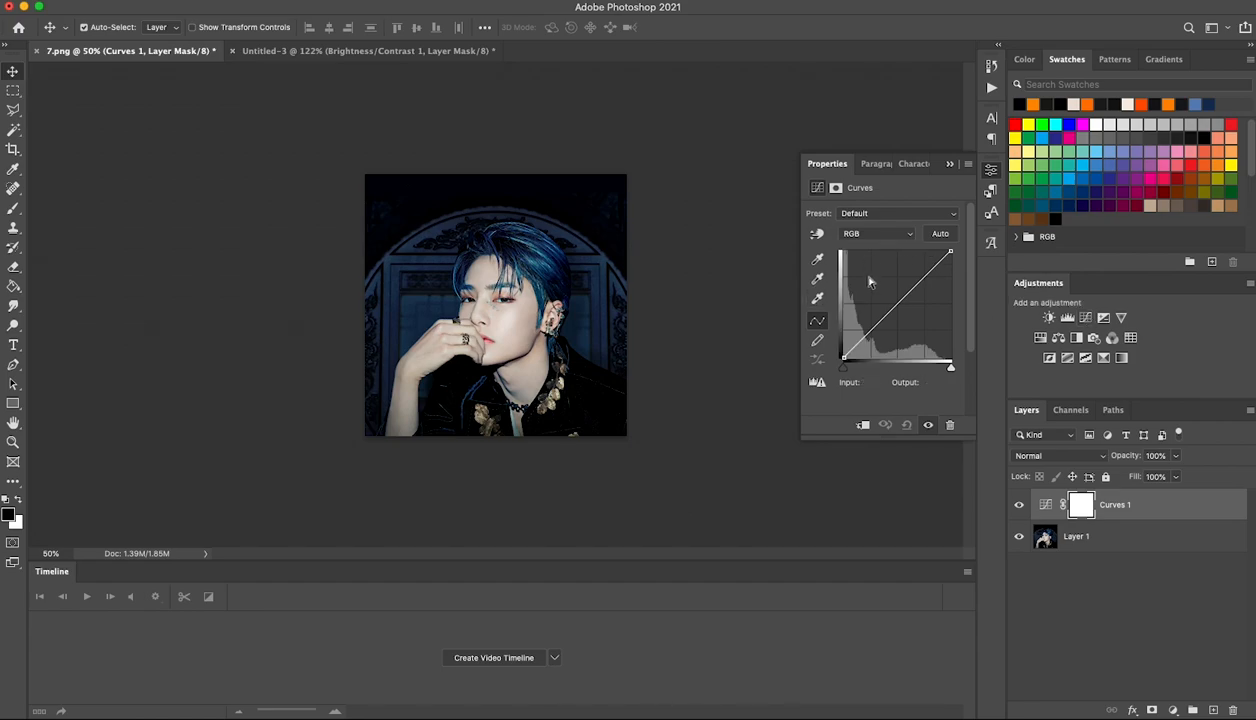
drag(890, 297, 903, 308)
click(845, 234)
click(845, 246)
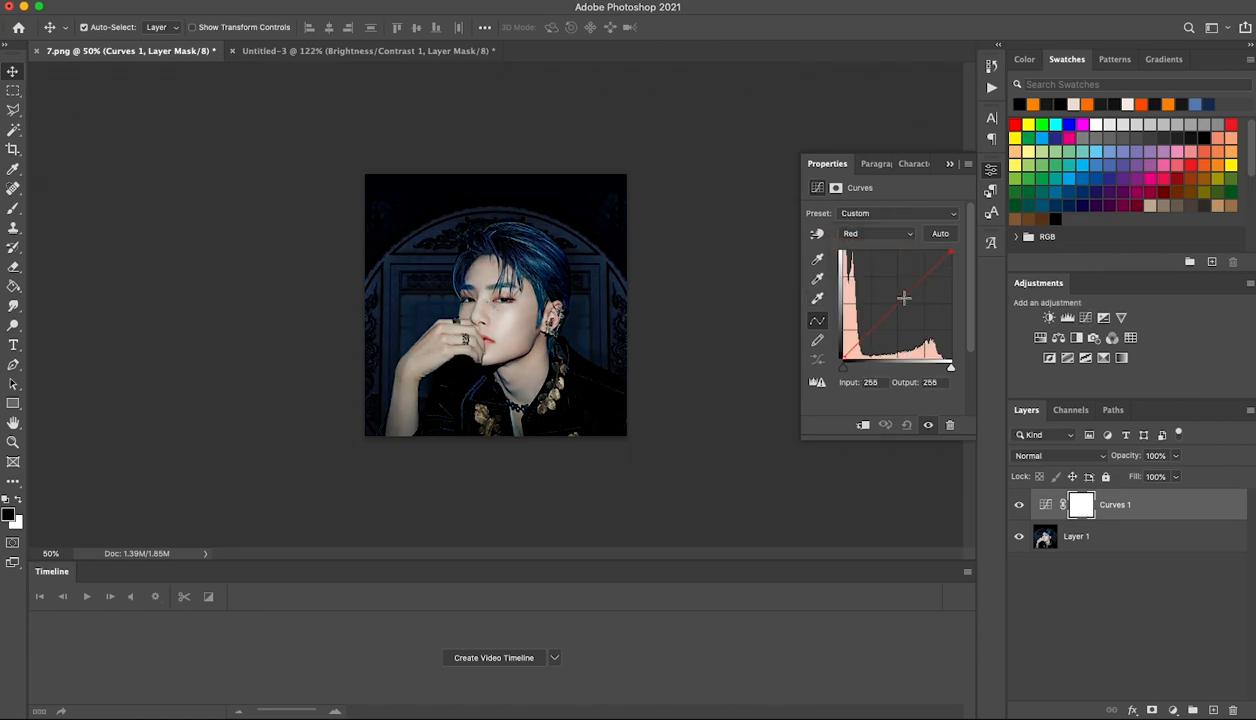
- Lower the Blue curve to output 121 at input 130 and compare the image with and without the Curves layer
click(872, 234)
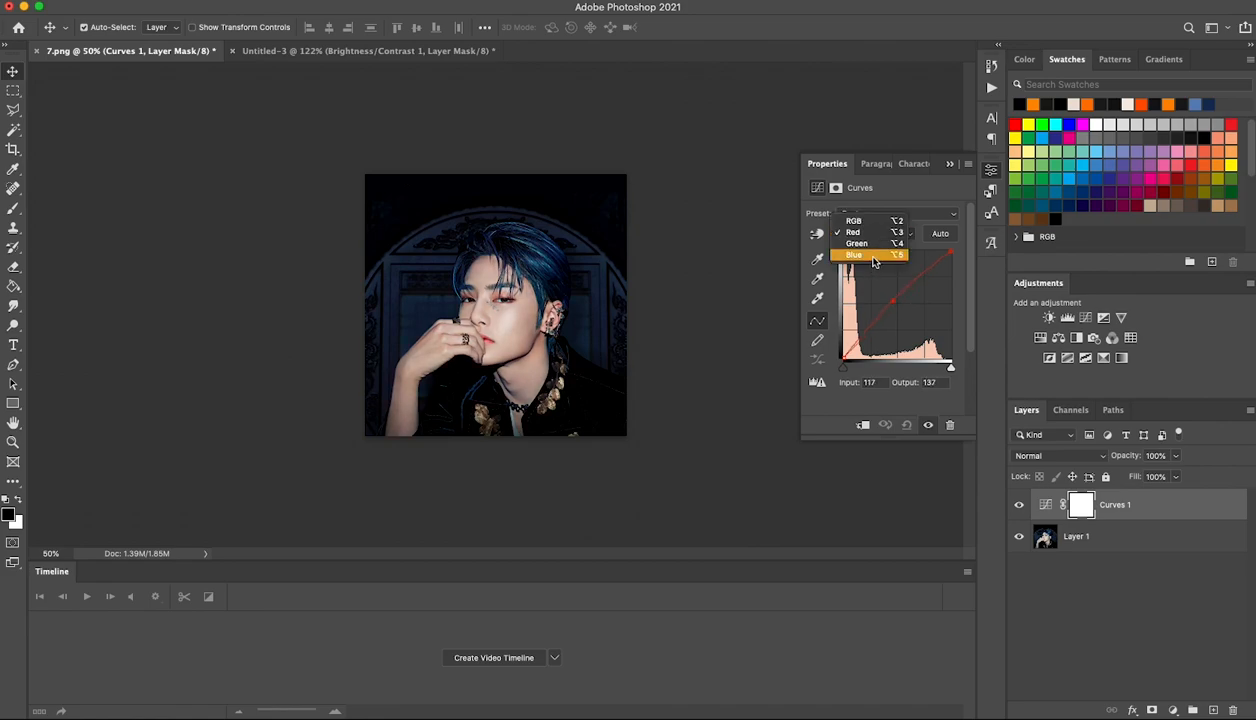
click(860, 261)
drag(896, 312, 900, 305)
click(1020, 507)
click(1020, 507)
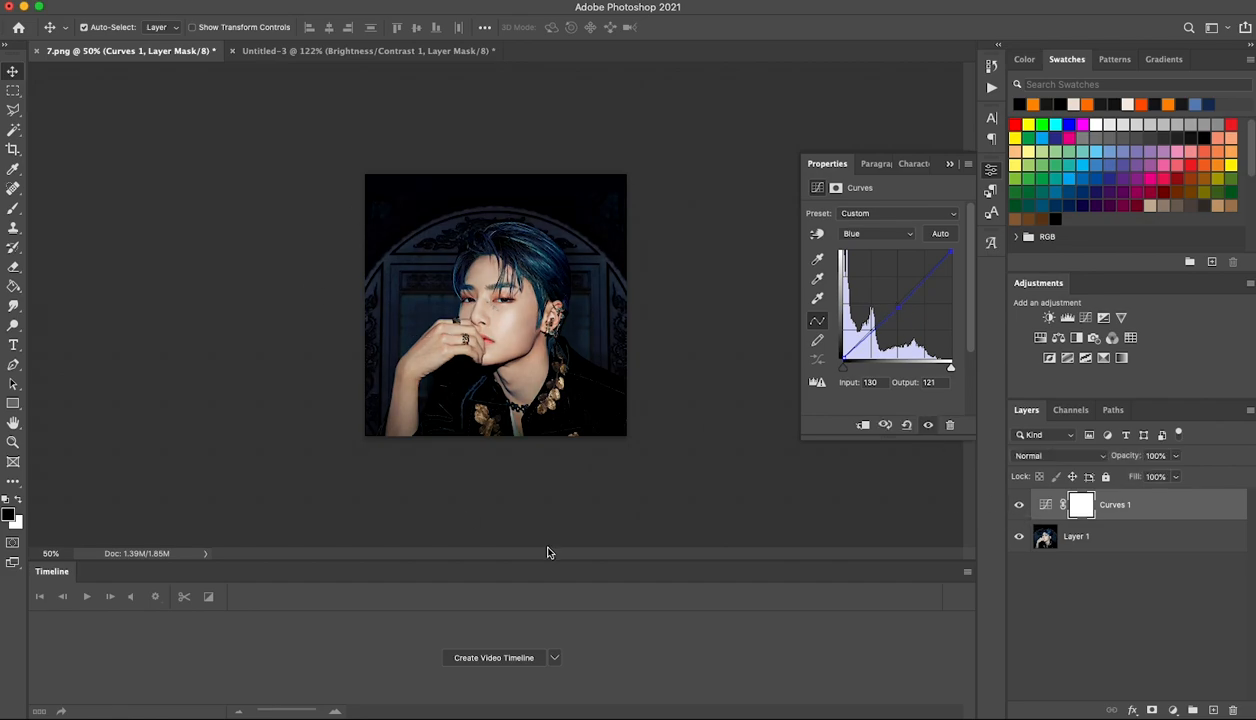
- Add a Levels adjustment layer with an RGB shadow input of 11, and Blue midtone 0.88 and highlight 236
click(1067, 317)
drag(836, 325, 838, 325)
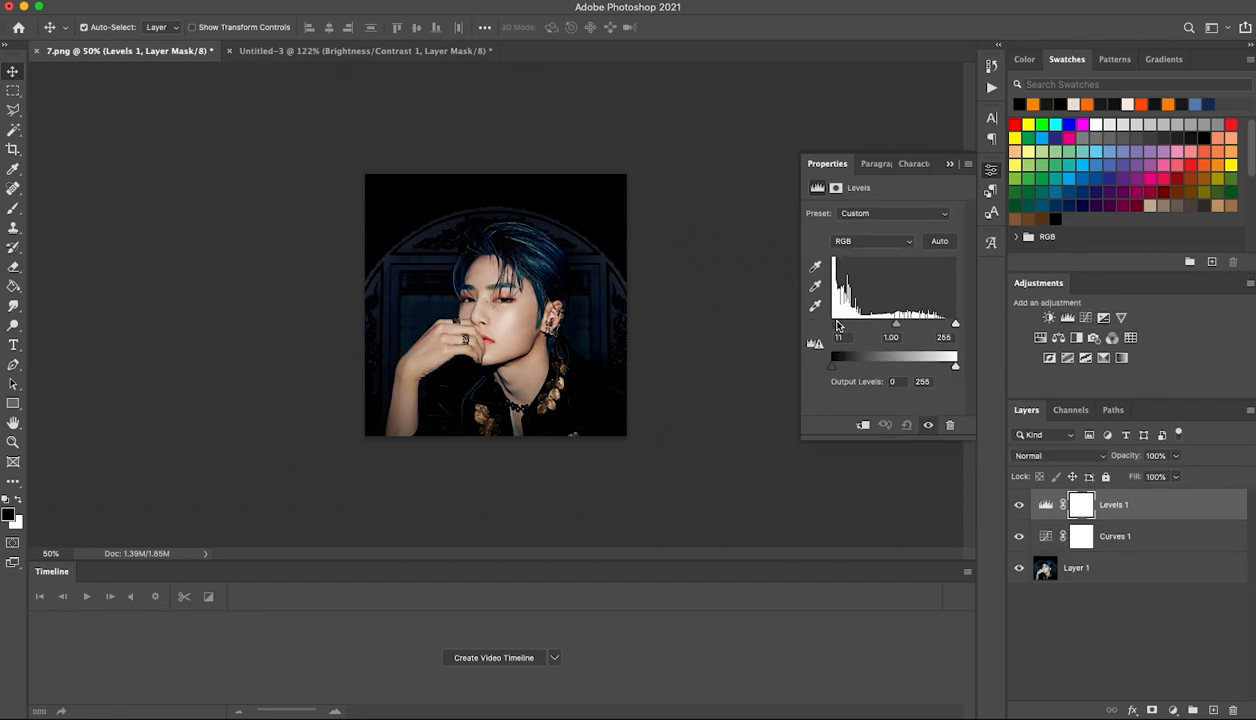
click(855, 243)
click(855, 251)
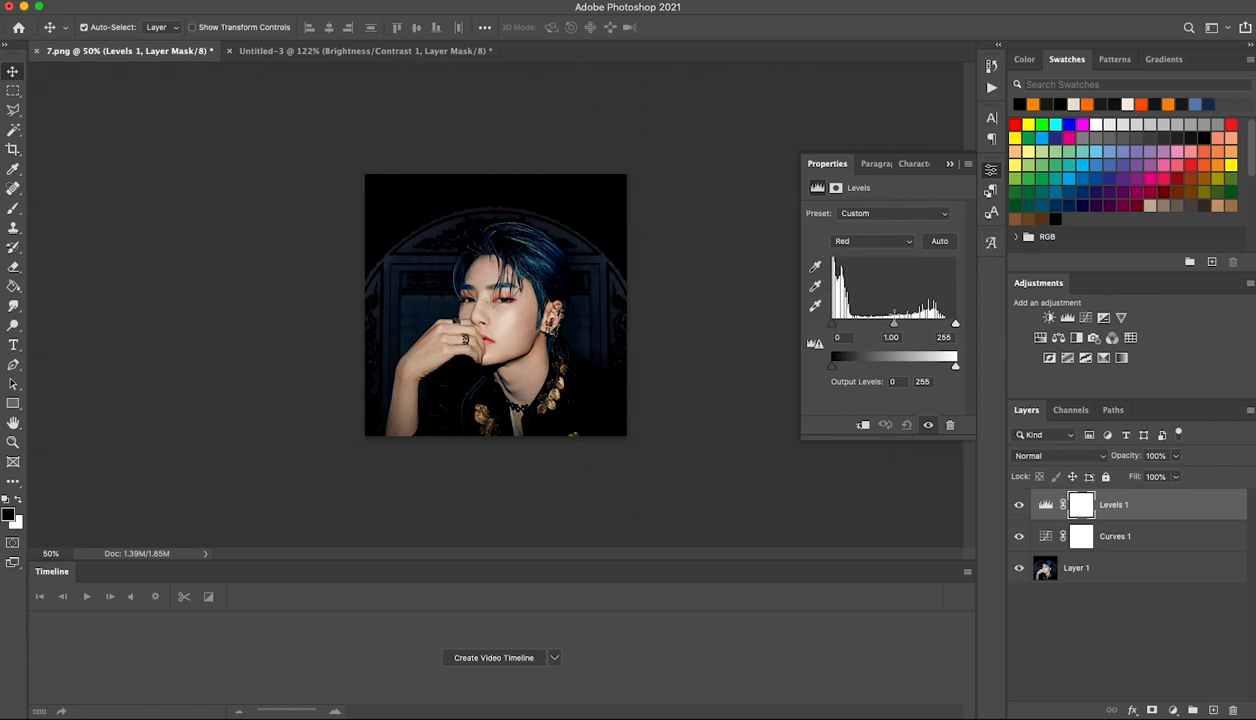
click(855, 247)
click(850, 266)
drag(958, 324, 947, 328)
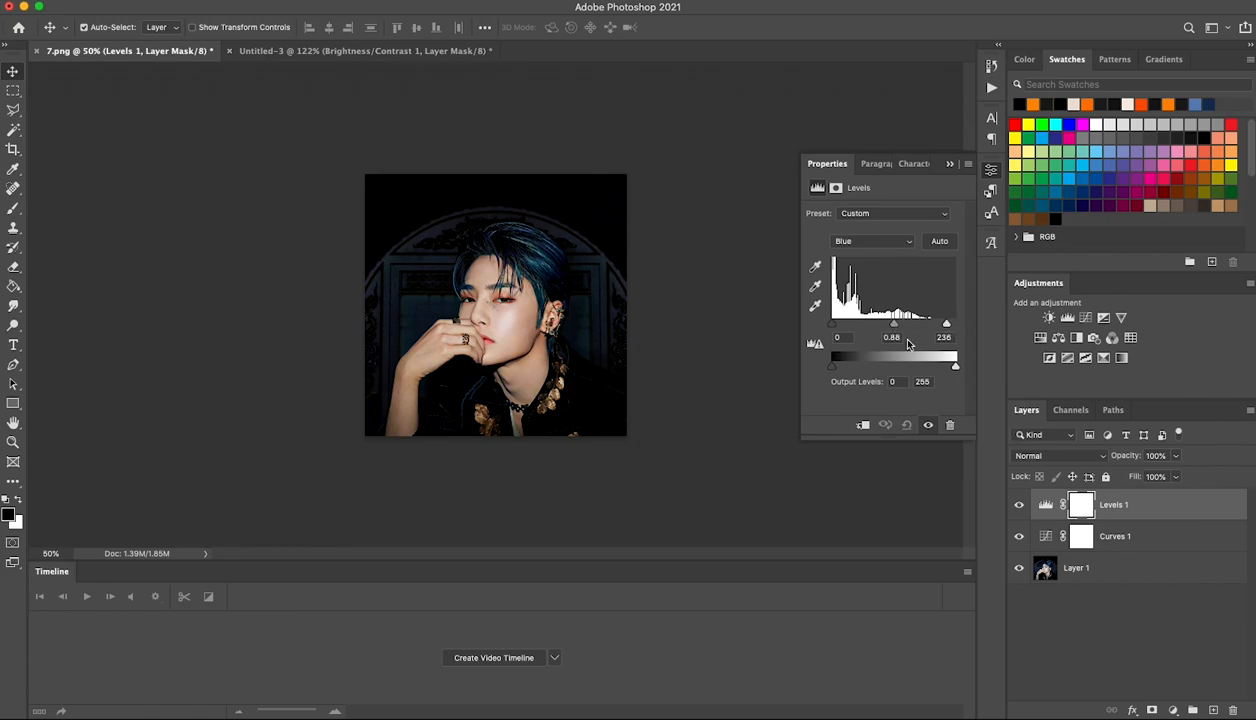
drag(1019, 507, 1024, 527)
click(1019, 505)
- Add an Exposure adjustment layer with exposure -0.25 and gamma correction 0.95
click(1107, 318)
drag(885, 250, 879, 250)
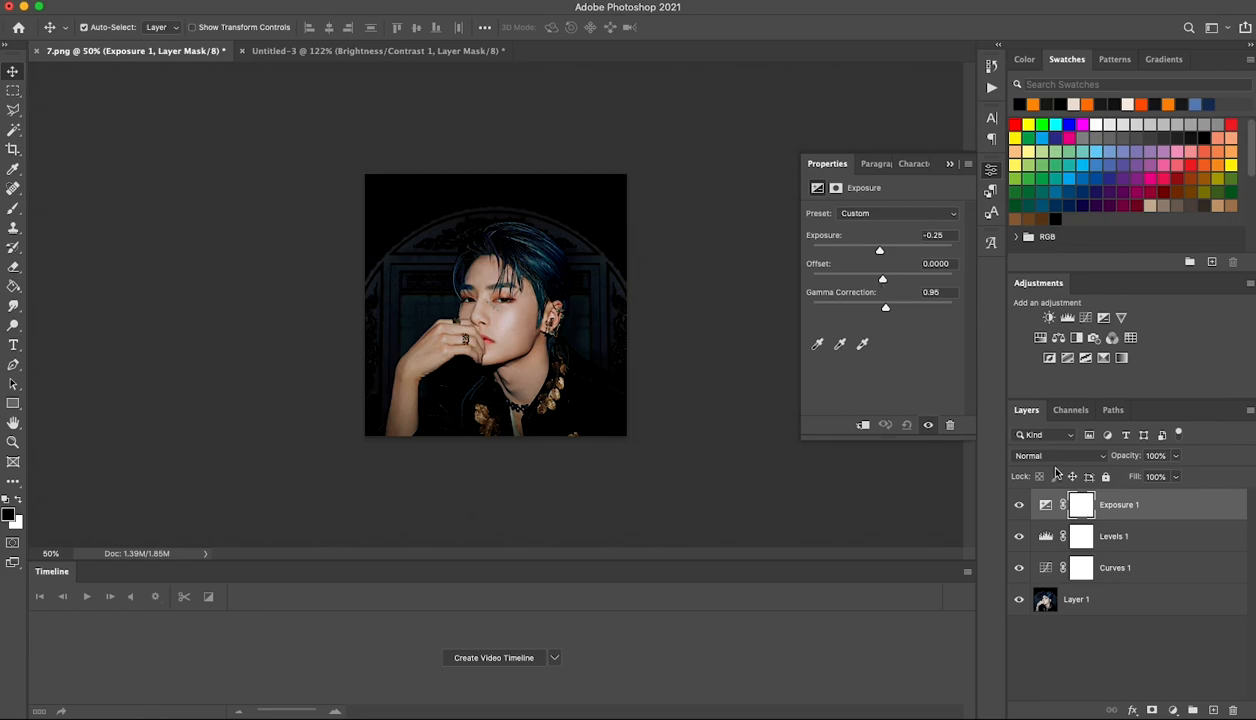
- Add a Selective Color adjustment layer with the black amount of the Blacks at +100%
click(1103, 358)
click(876, 231)
click(880, 252)
drag(926, 347, 1090, 371)
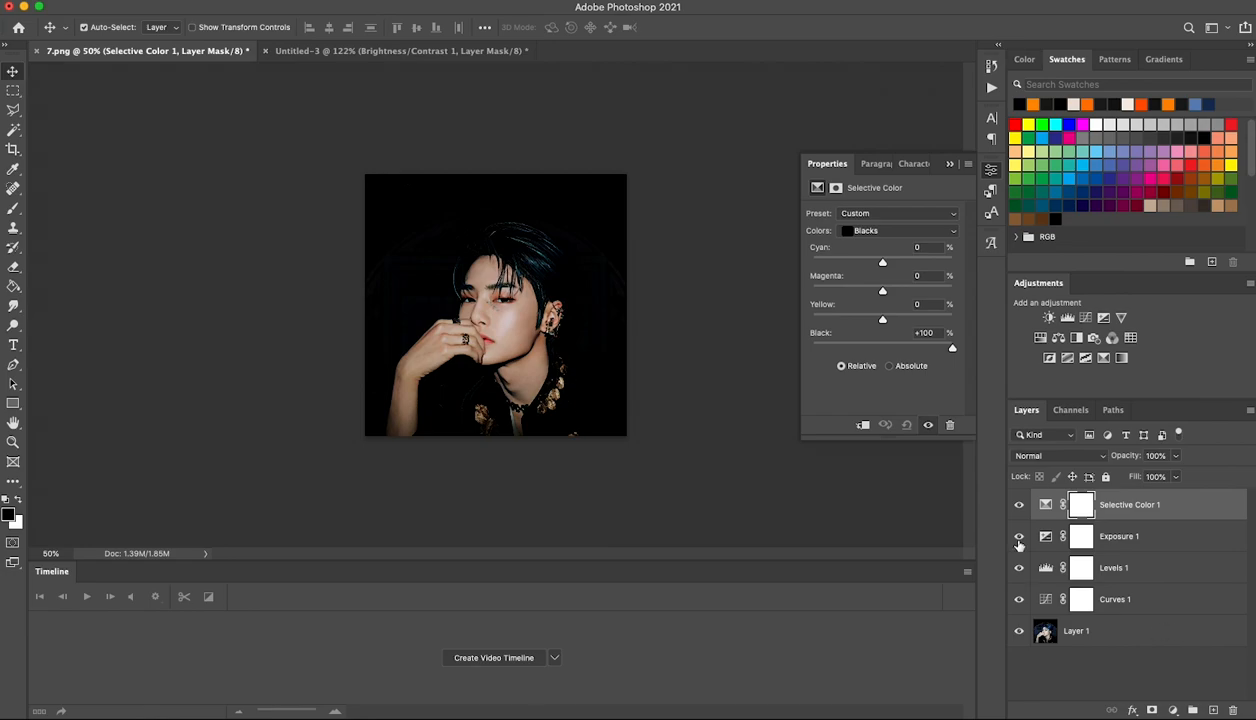
- Paint black over the person on the Selective Color mask with a brush of size 200, and duplicate that masked layer
key(b)
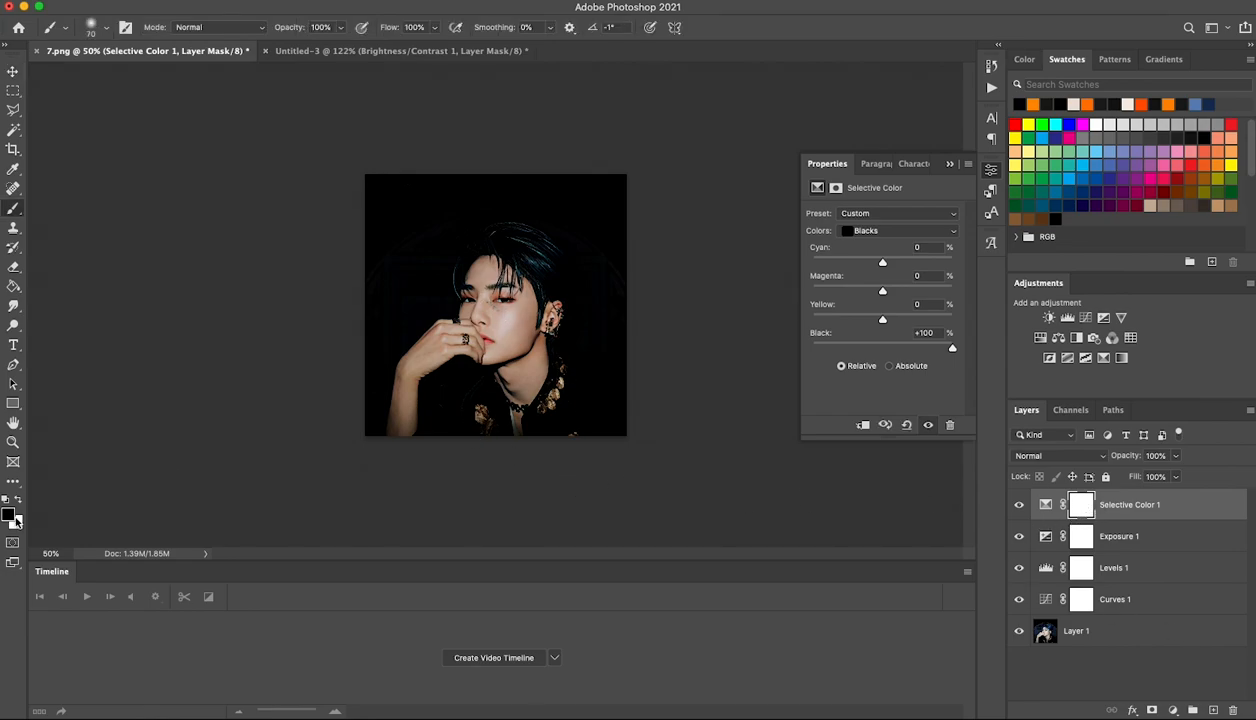
key(bracketright)
key(bracketright)
key(bracketright)
key(bracketright)
key(bracketright)
key(bracketright)
mouse_move(499, 297)
mouse_down()
mouse_move(514, 337)
mouse_move(484, 342)
mouse_move(505, 428)
mouse_up()
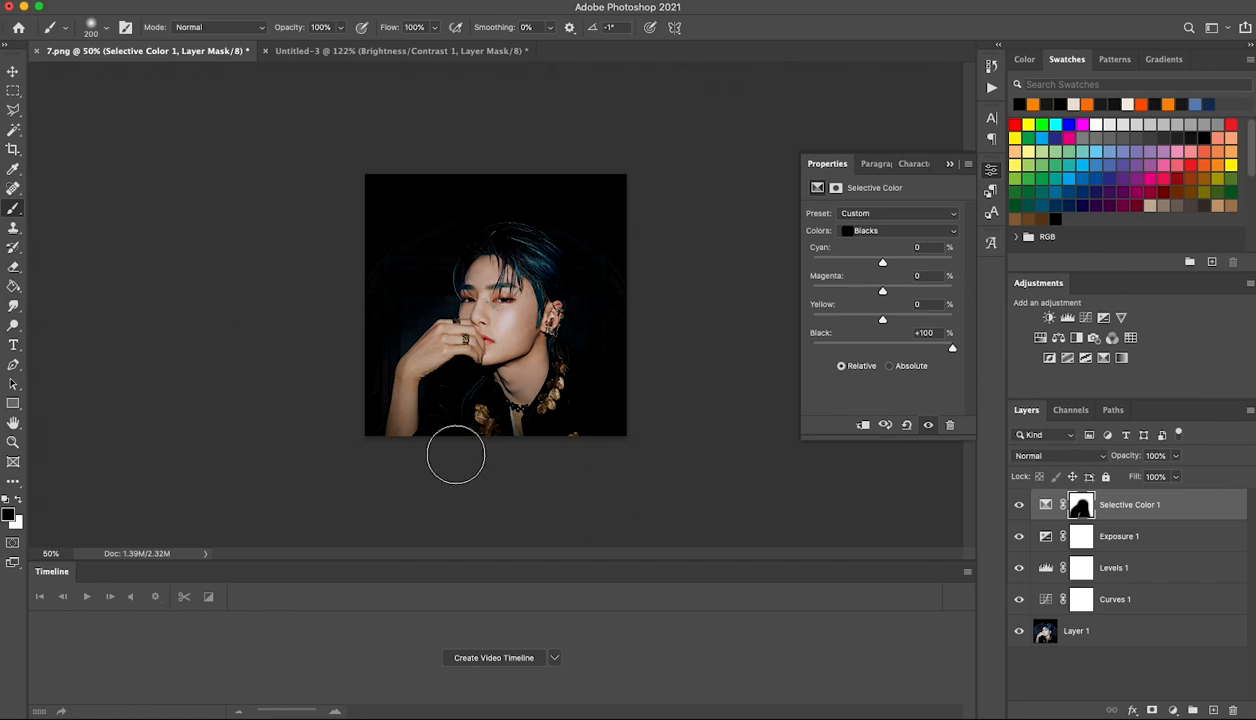
right_click(1157, 498)
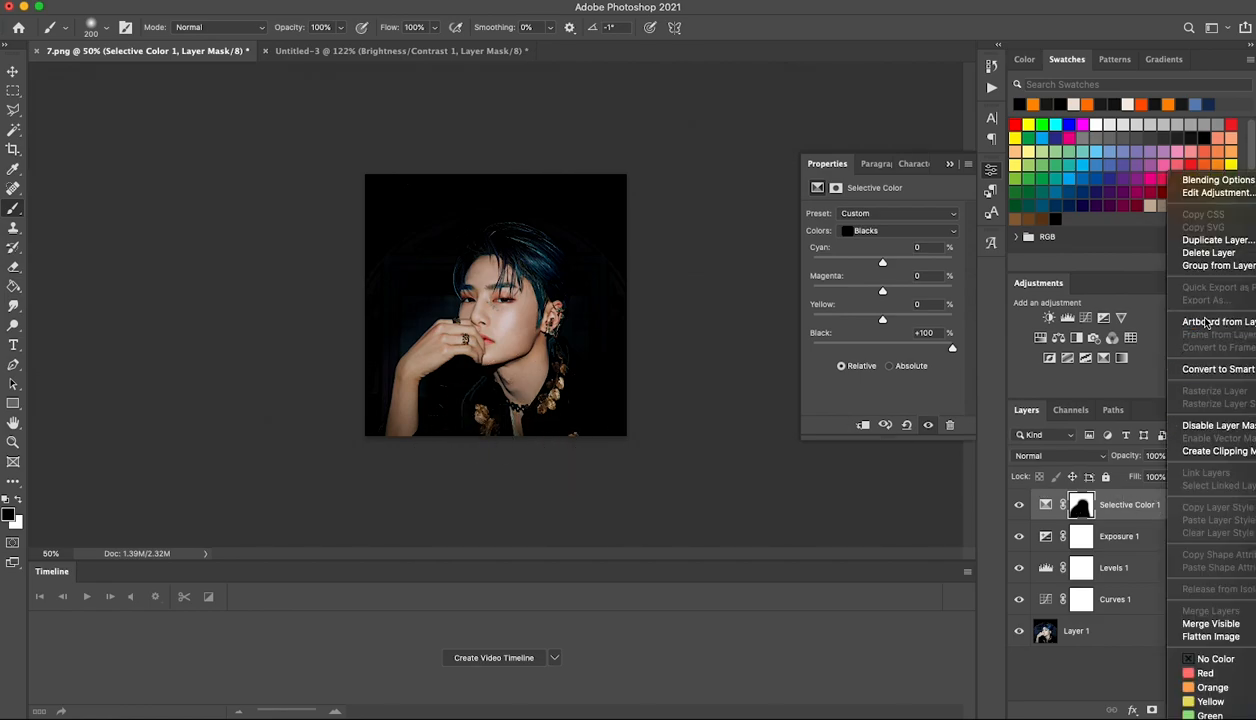
click(1212, 240)
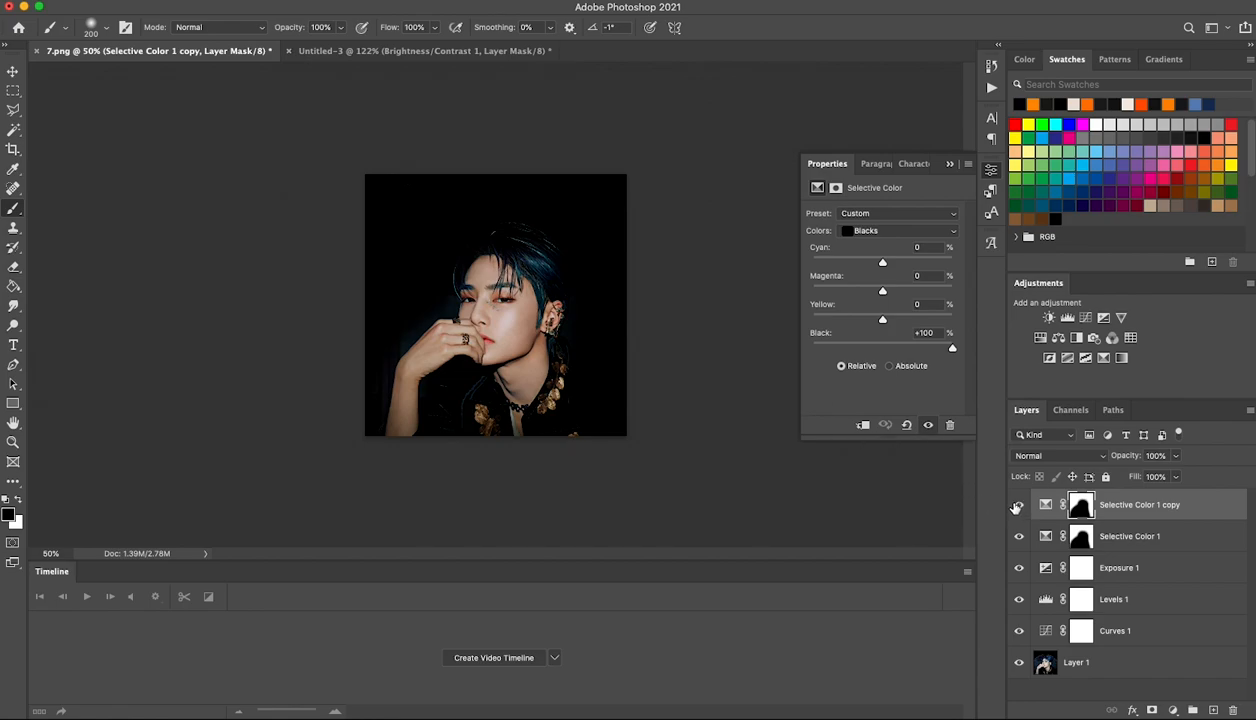
- Add another Selective Color adjustment layer on top and adjust the yellow and magenta amounts of the Yellows
click(1121, 357)
click(901, 231)
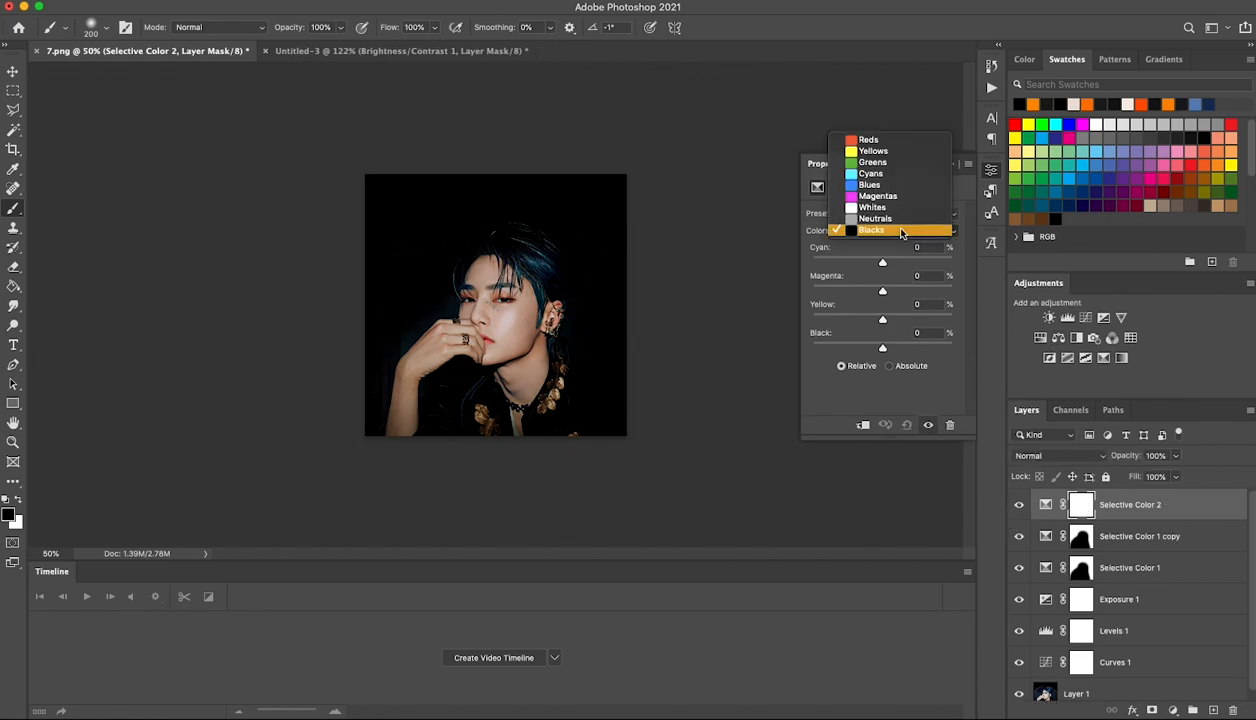
click(904, 154)
drag(911, 318, 914, 318)
click(904, 292)
- Set the Reds of the top Selective Color layer to magenta +18% and yellow +12%
click(866, 236)
click(868, 212)
mouse_move(902, 291)
mouse_down()
mouse_move(890, 319)
mouse_move(895, 293)
mouse_up()
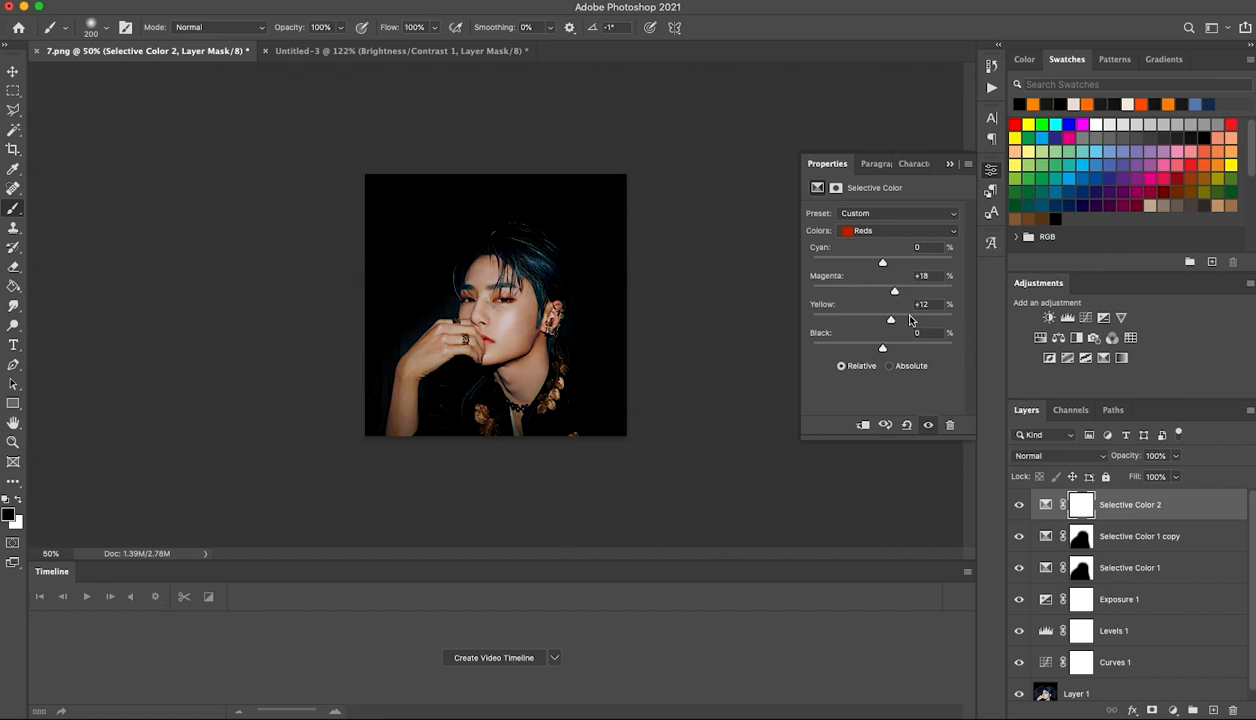
- Add a Hue/Saturation adjustment layer with Master saturation -89 and Reds saturation +90, and compare the image with and without it
click(1040, 337)
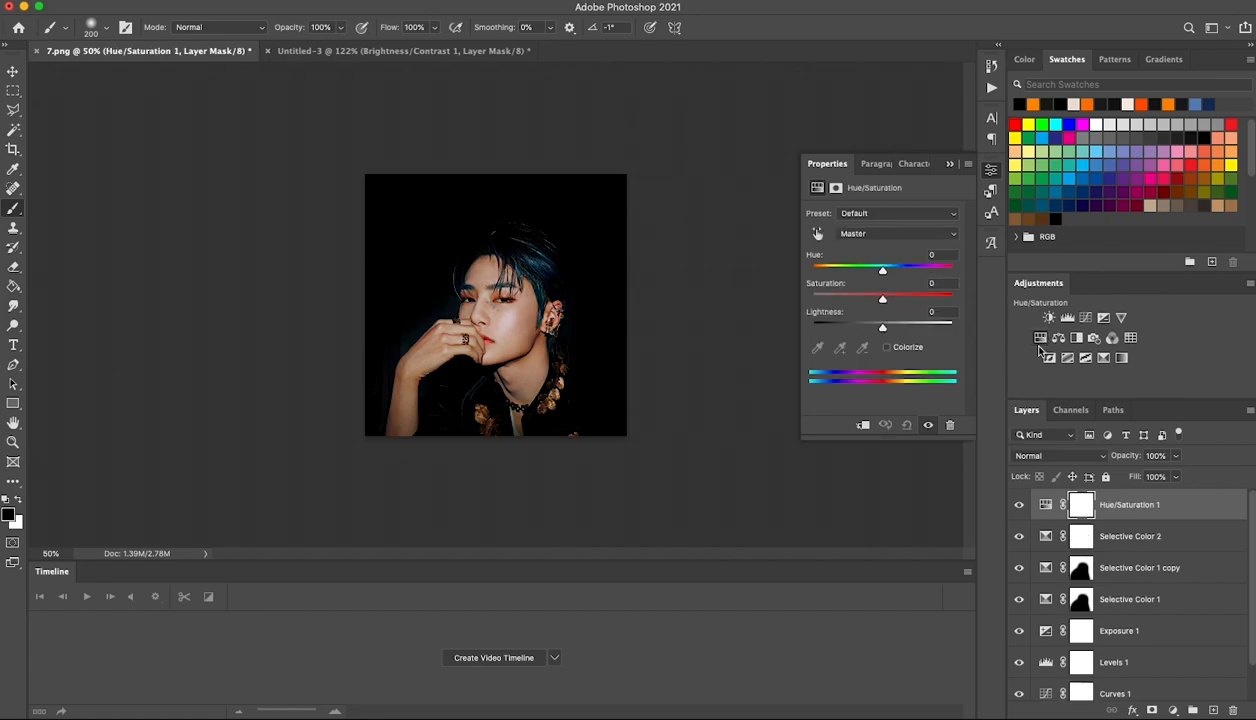
click(821, 299)
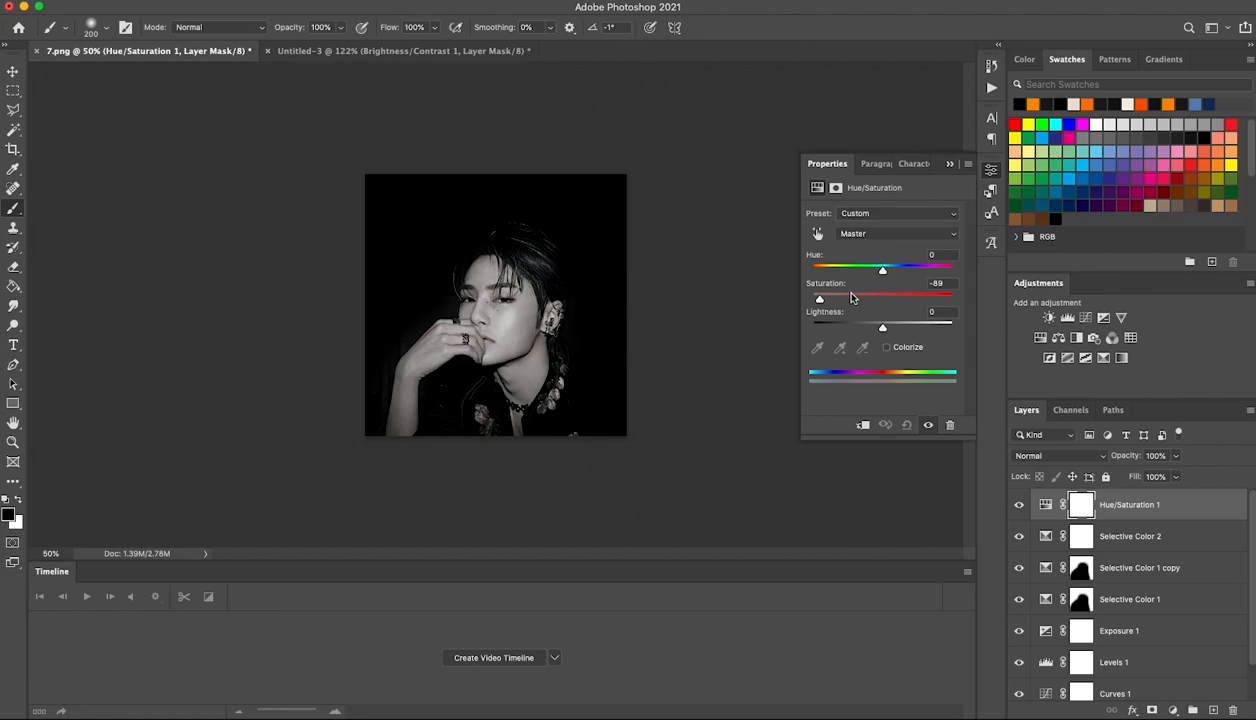
click(889, 232)
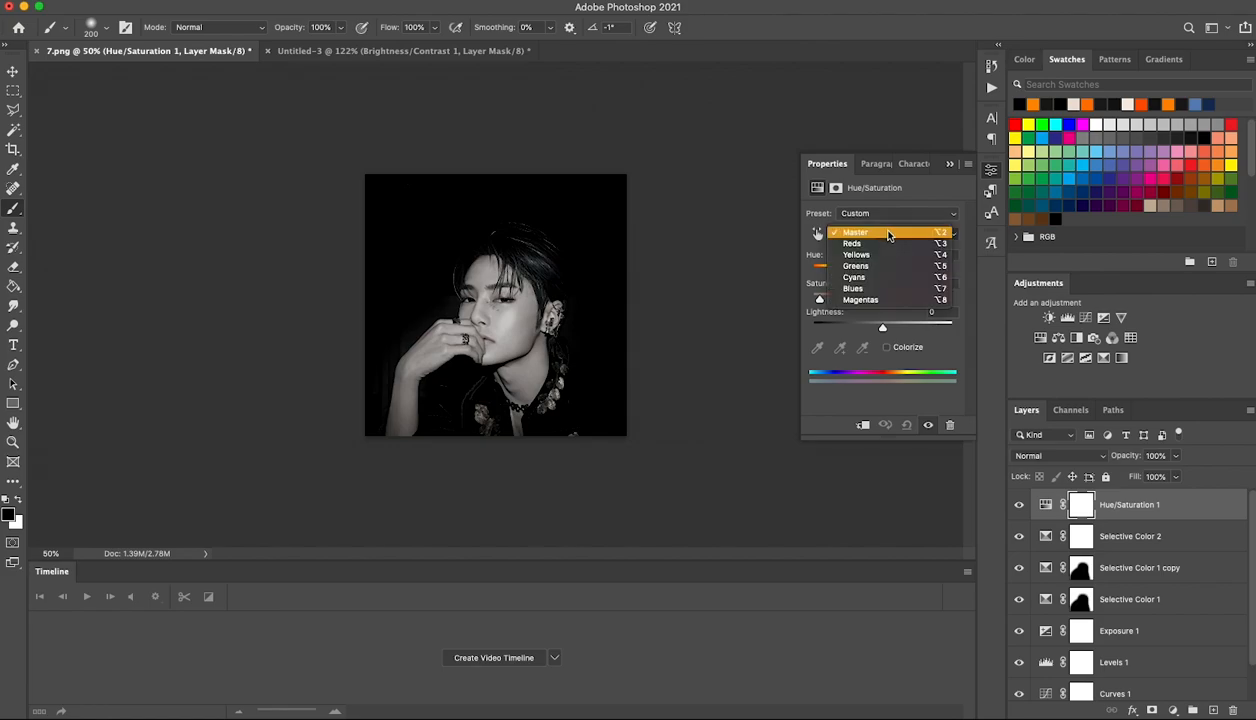
click(885, 247)
drag(882, 298, 944, 300)
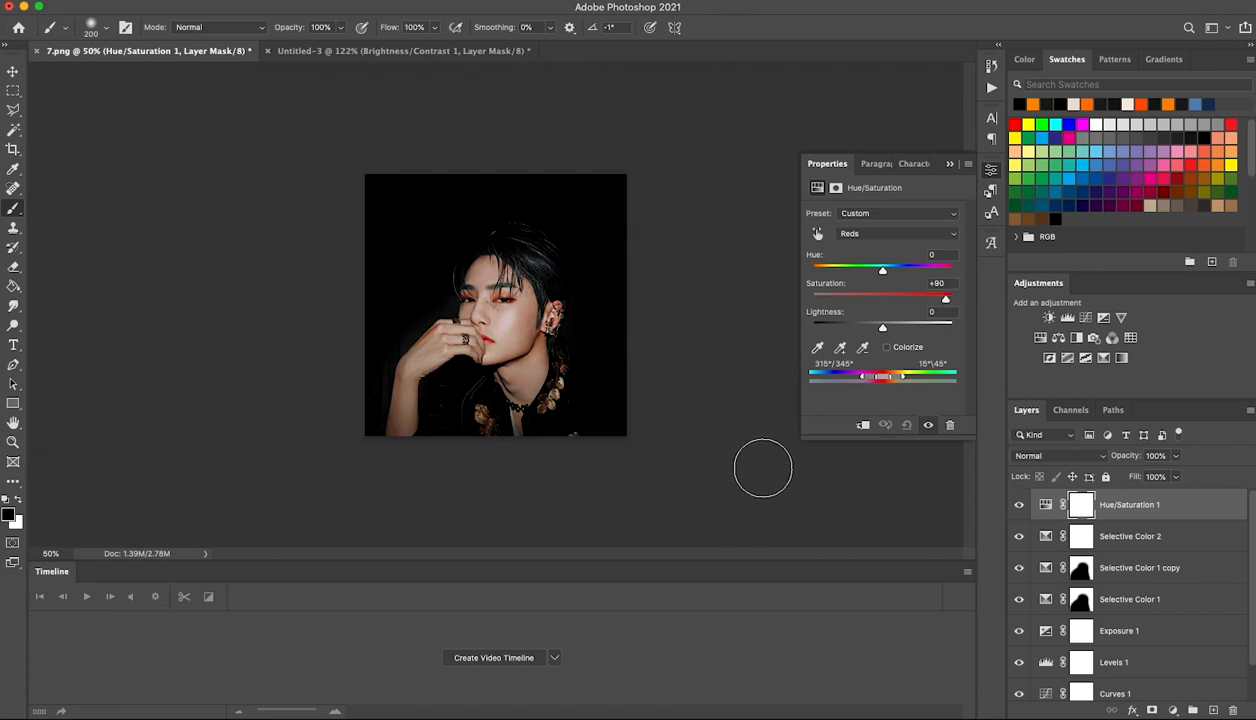
click(1021, 510)
click(1021, 510)
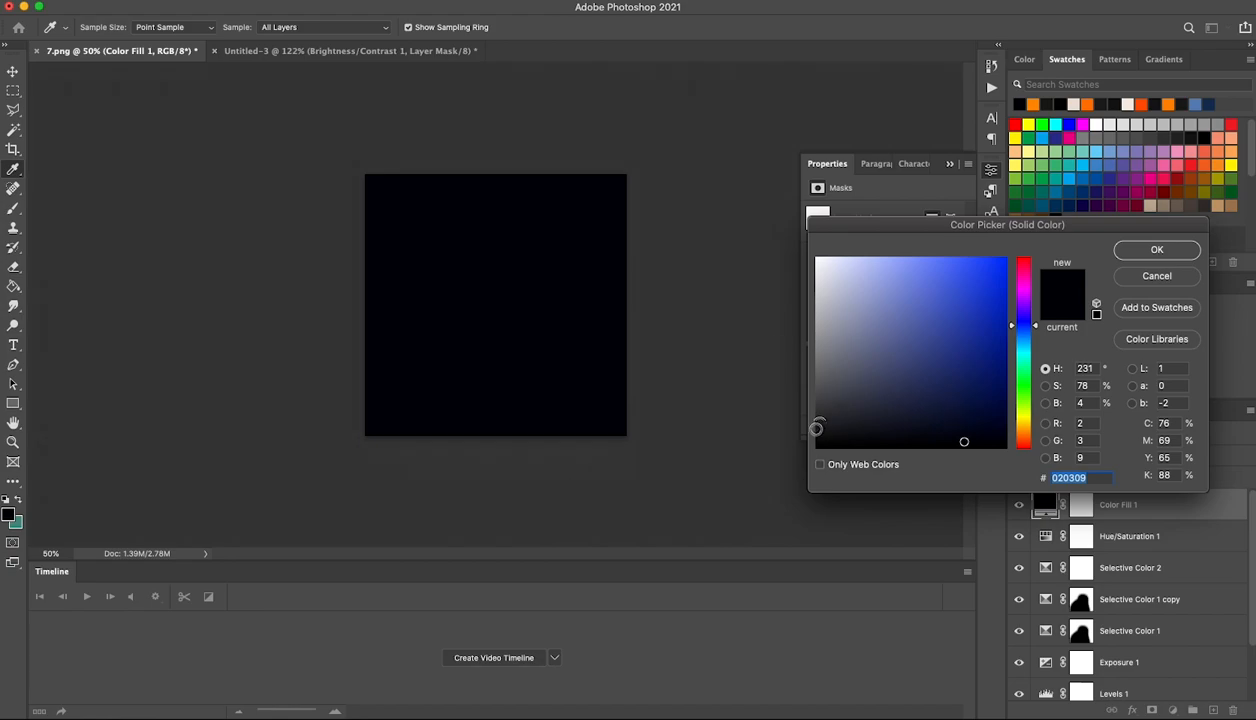
- Create the Solid Color fill layer in dark grey #171717 and set its blend mode to Lighten
click(815, 431)
click(1157, 249)
key(b)
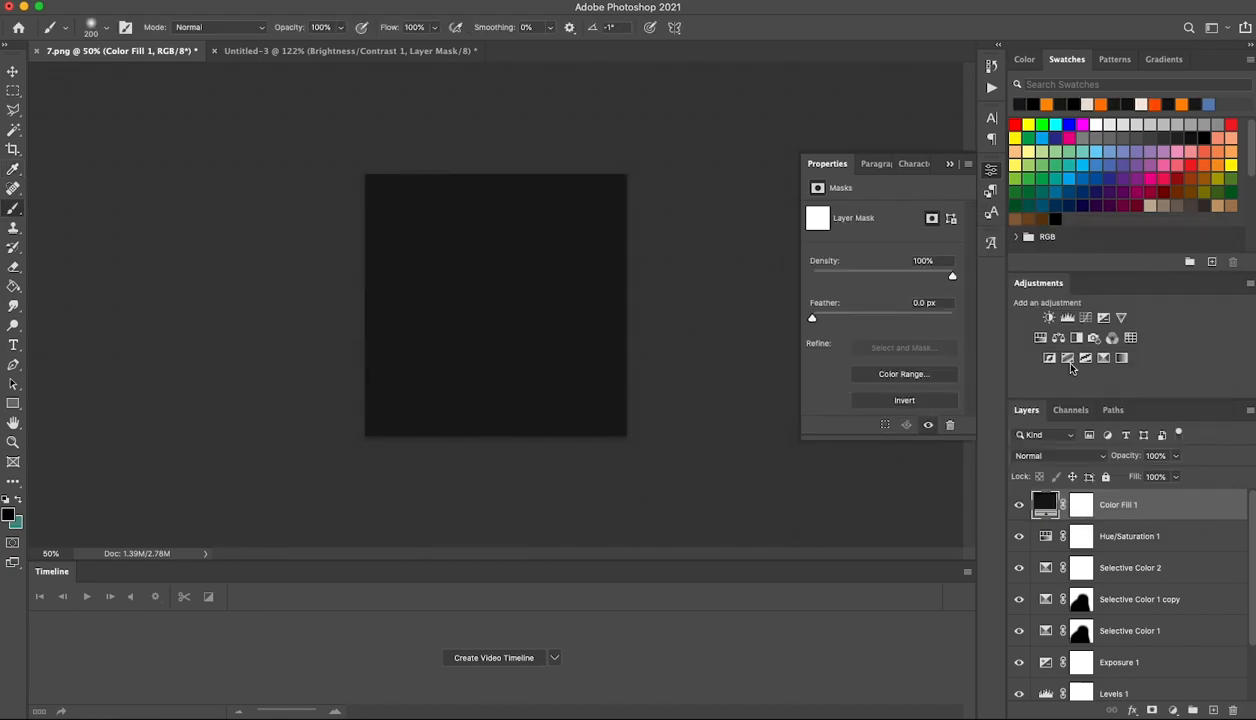
click(1030, 456)
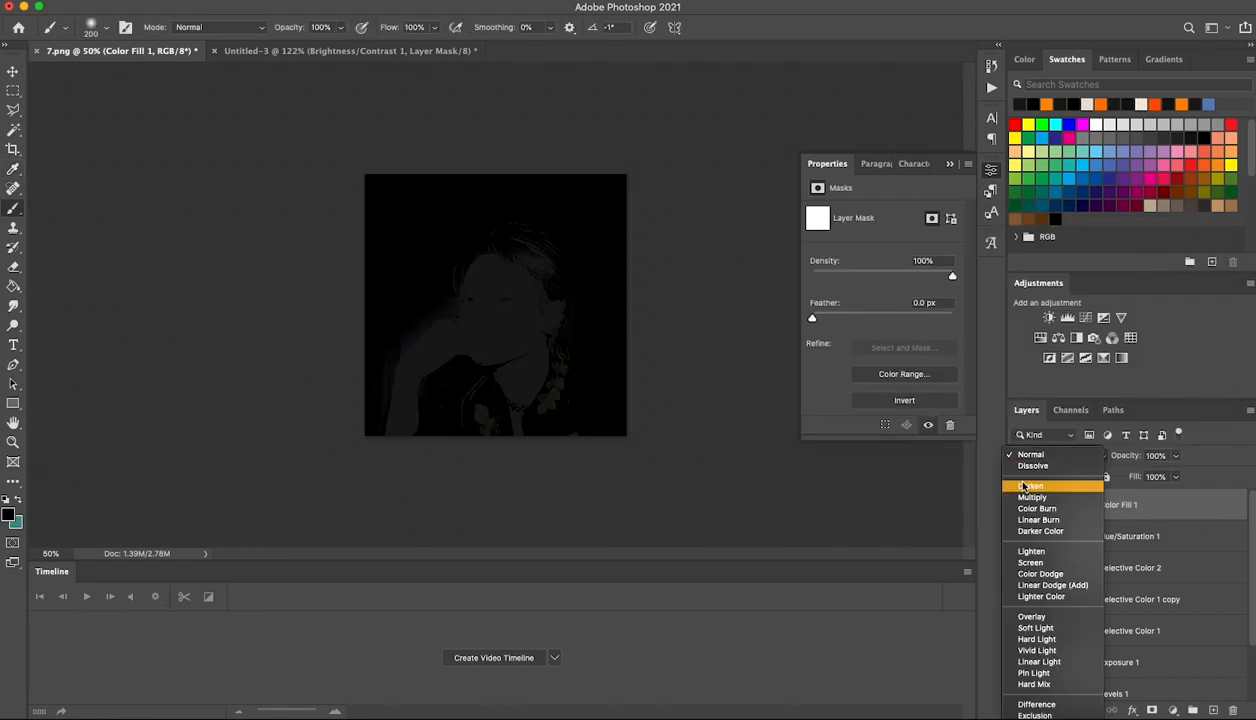
click(1034, 554)
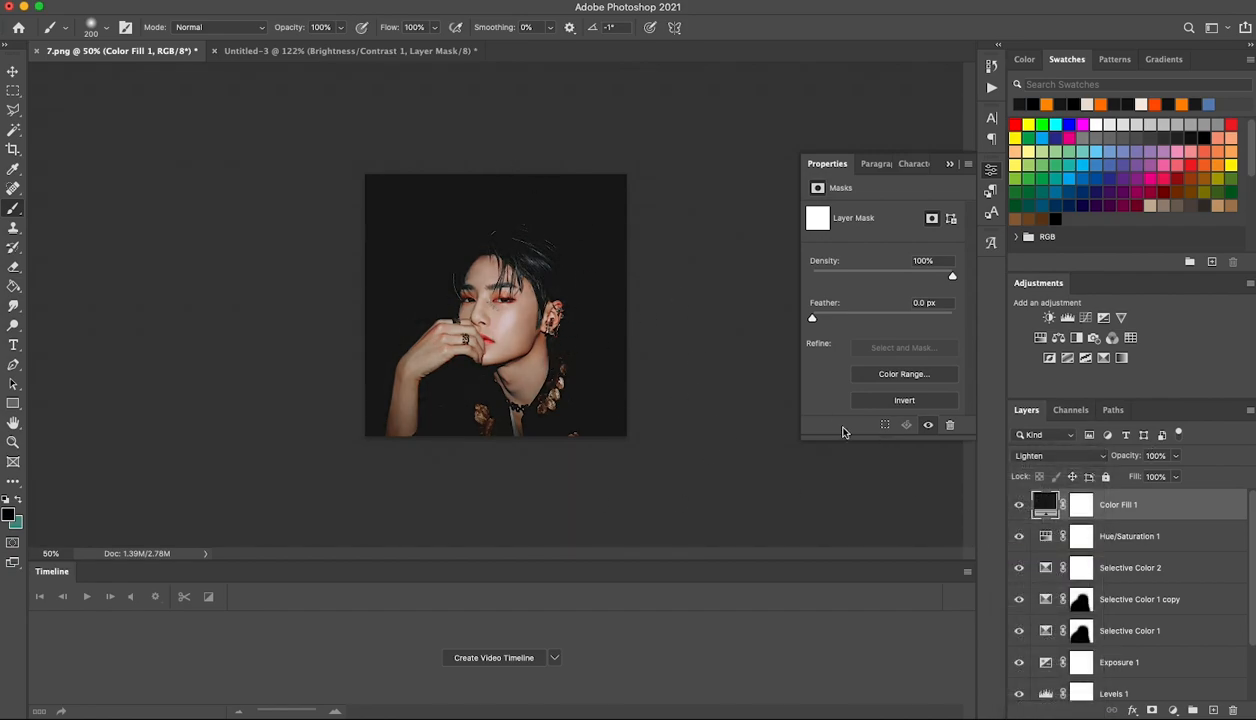
- Duplicate the dark grey fill layer and set the blend mode of the lower one to Multiply
right_click(1119, 505)
click(1178, 242)
click(1041, 537)
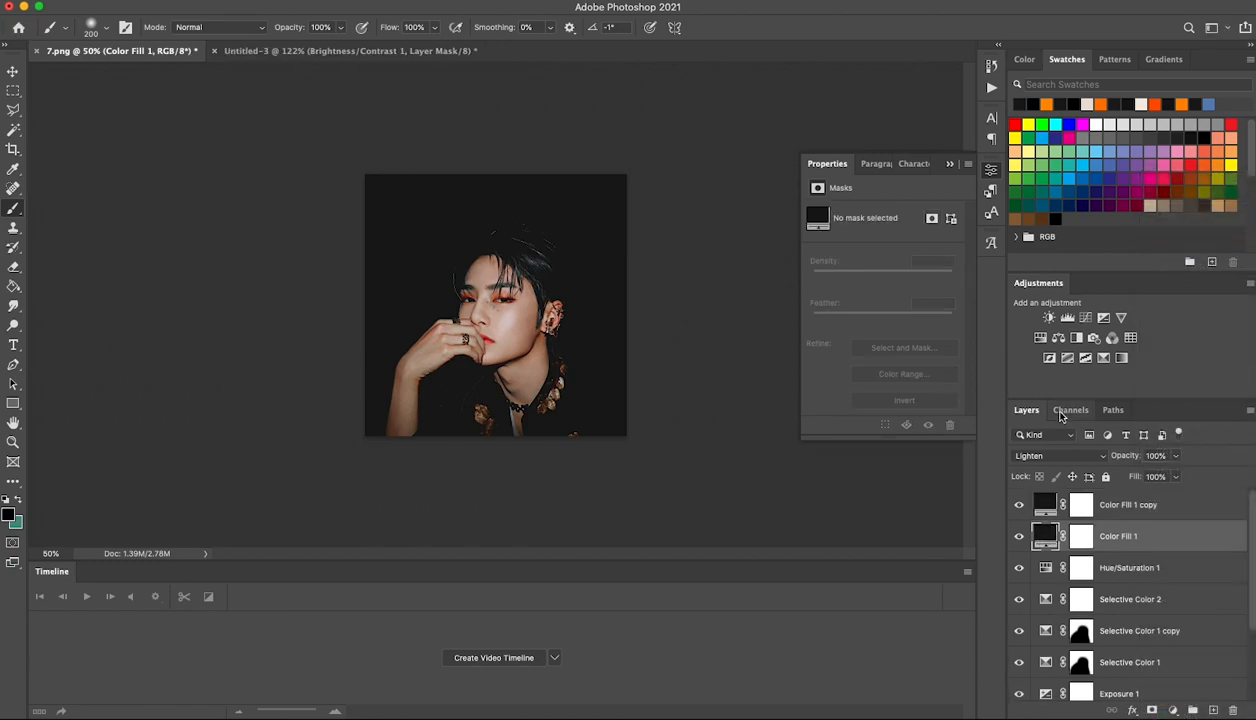
click(1060, 455)
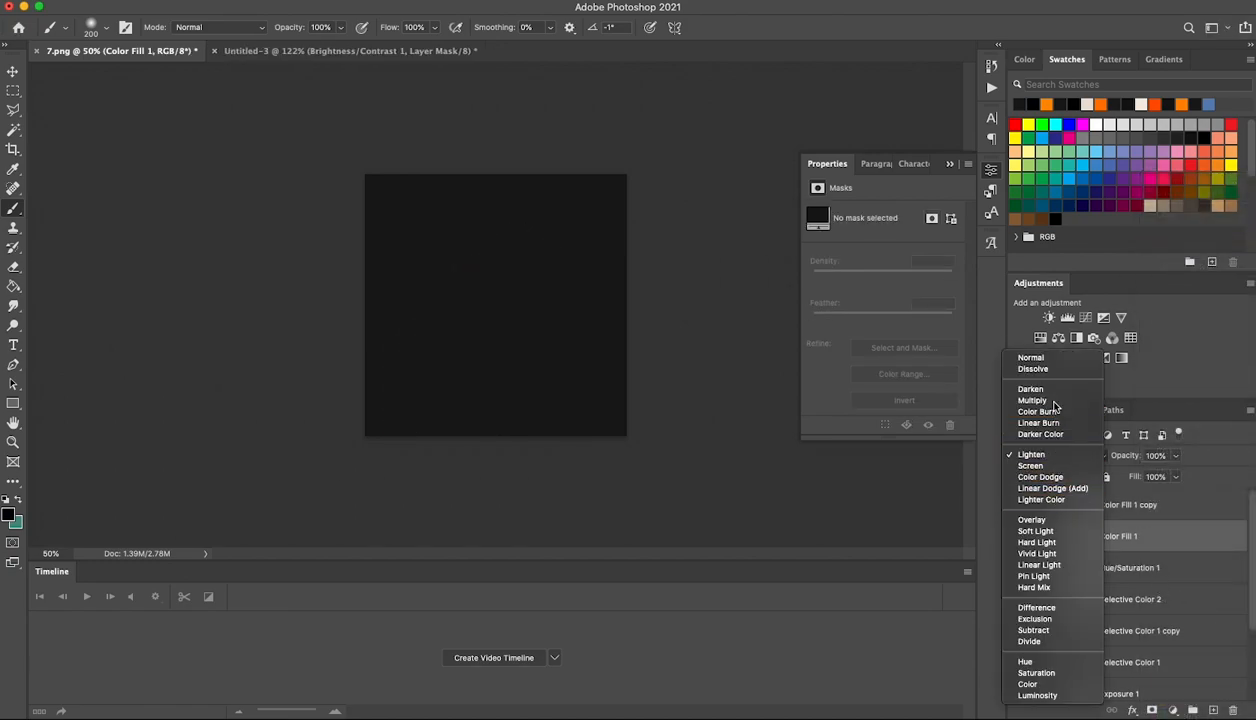
click(1034, 400)
- Change the colour of the lower fill layer, Color Fill 1, to a fully saturated orange
double_click(1044, 540)
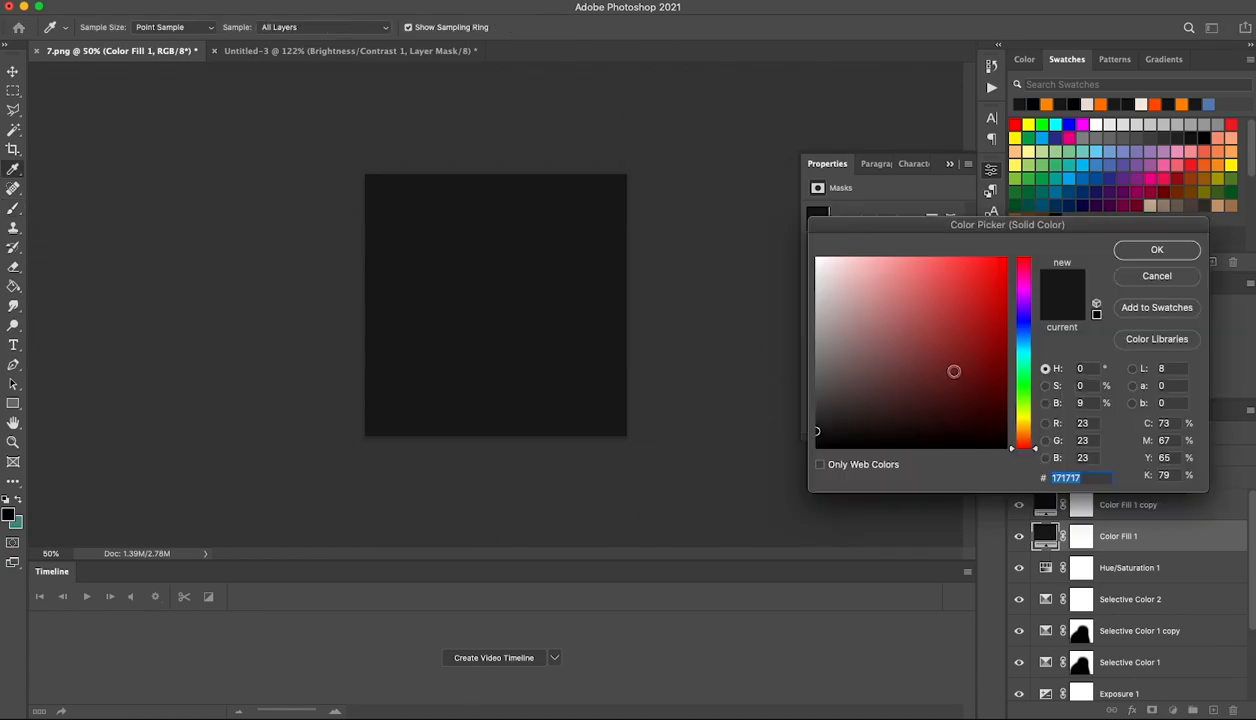
drag(1019, 432, 1025, 433)
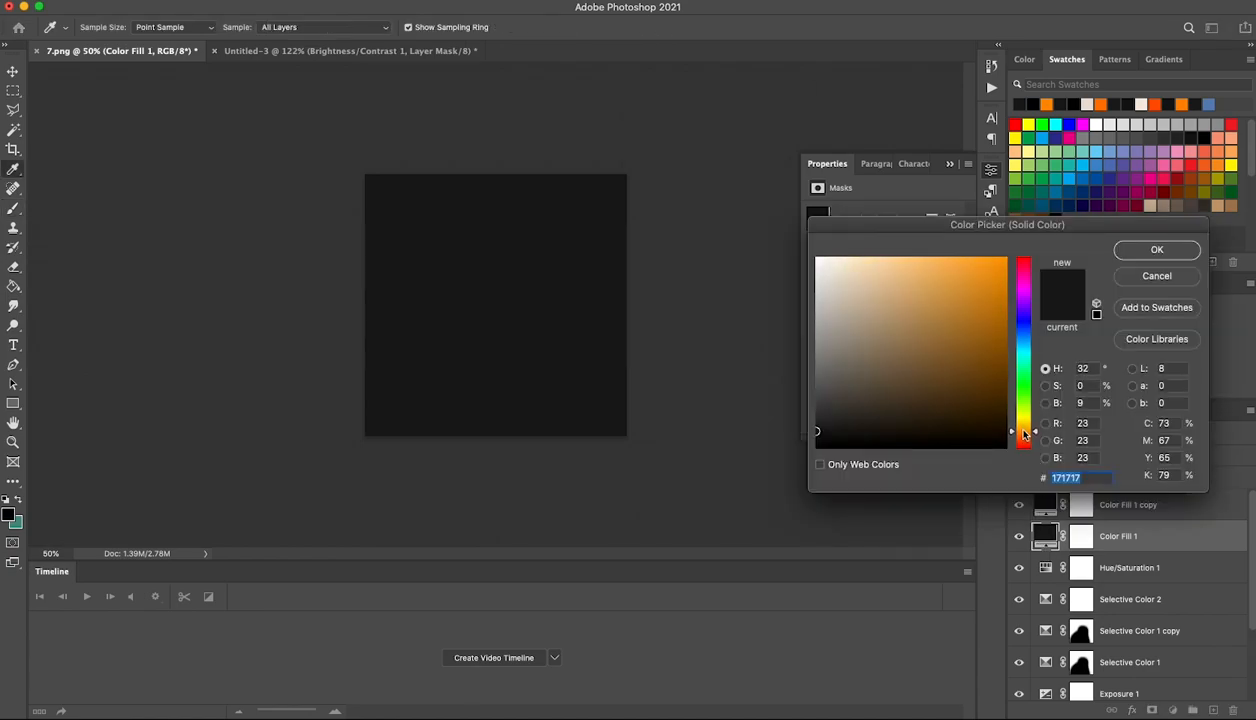
drag(978, 267, 1006, 258)
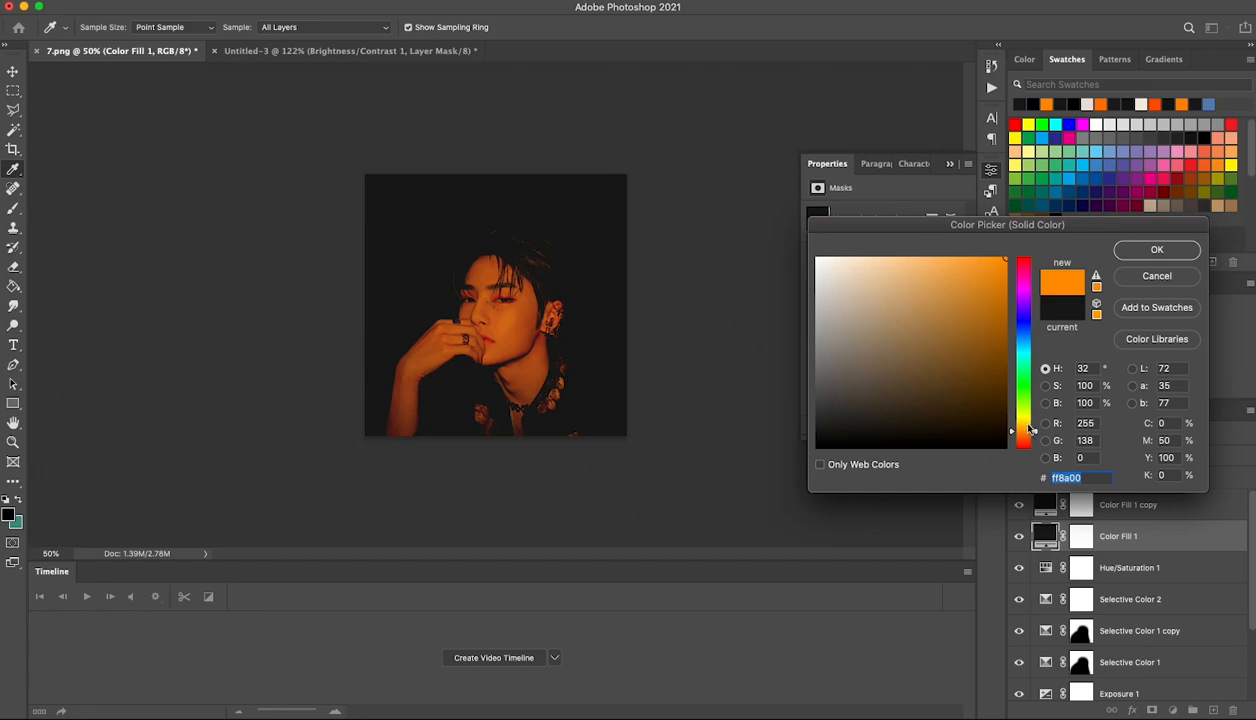
click(1156, 249)
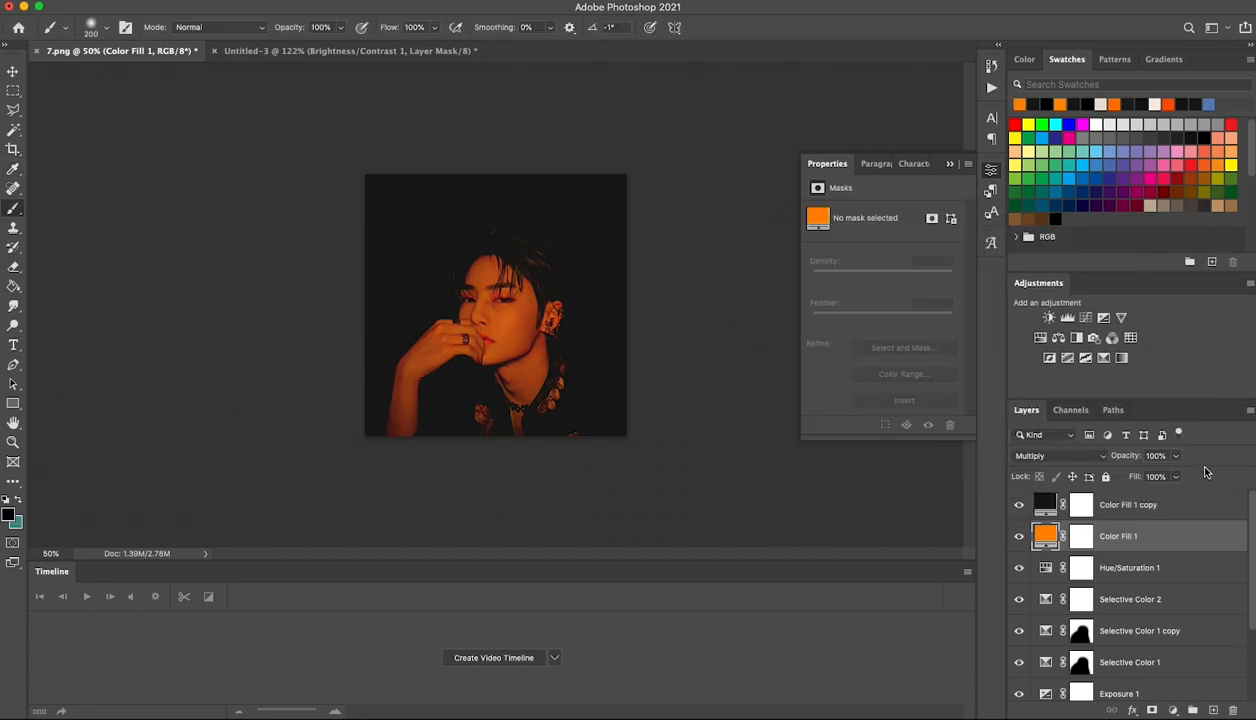
- Reduce the orange layer's Fill to 20% and compare the image with and without the layer
drag(1173, 478, 1122, 497)
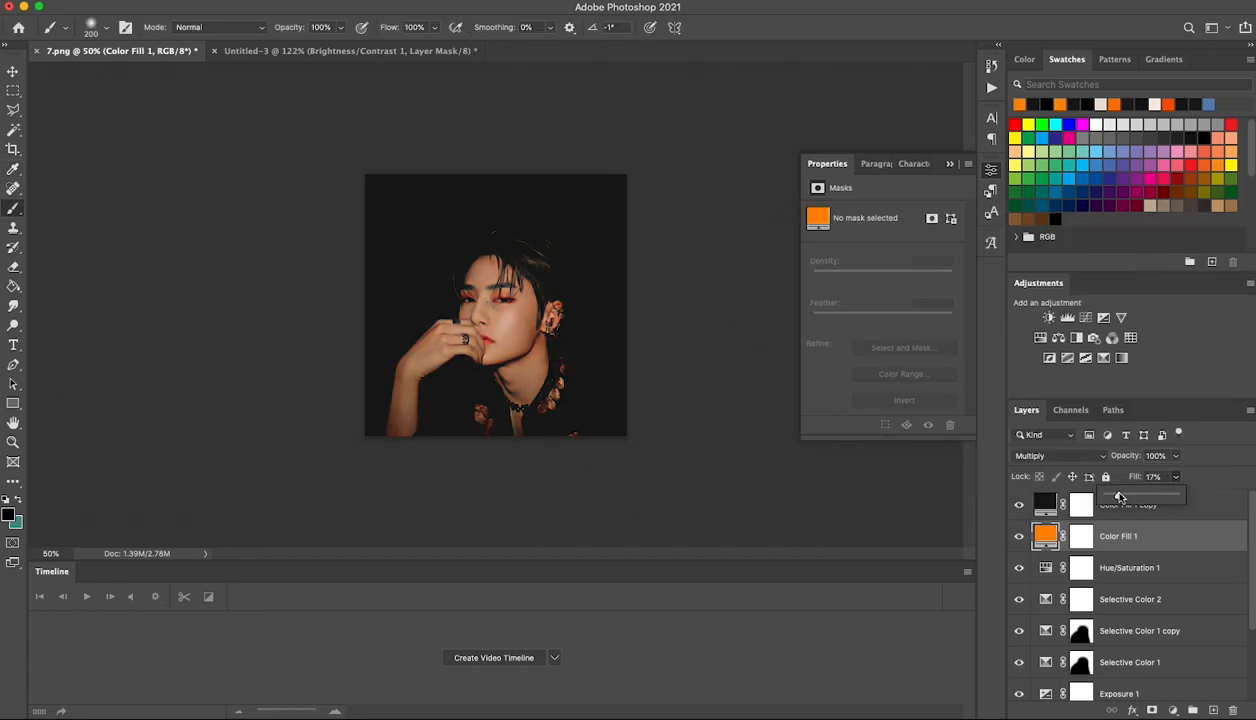
drag(1120, 497, 1100, 491)
click(1020, 536)
click(1020, 536)
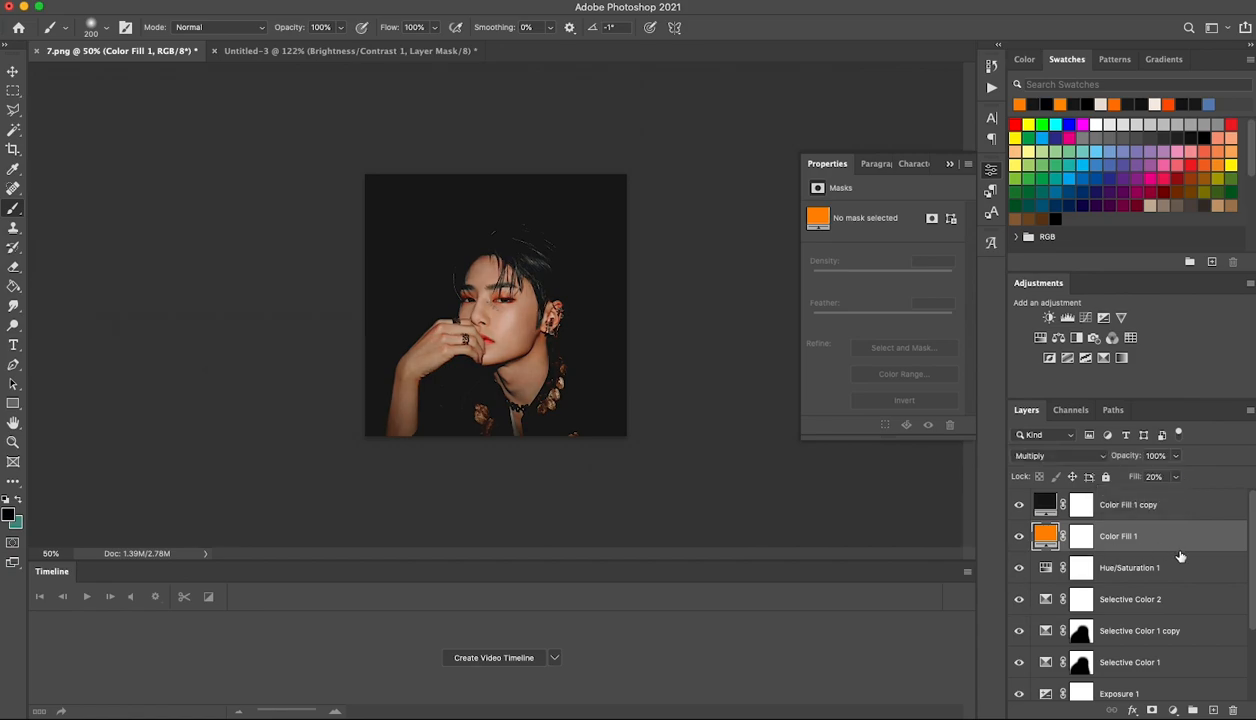
- Group all the adjustment and fill layers above Layer 1, from Curves 1 up to Color Fill 1 copy
click(1130, 513)
scroll(1145, 575, down, 4)
shift+click(1148, 626)
key(super+z)
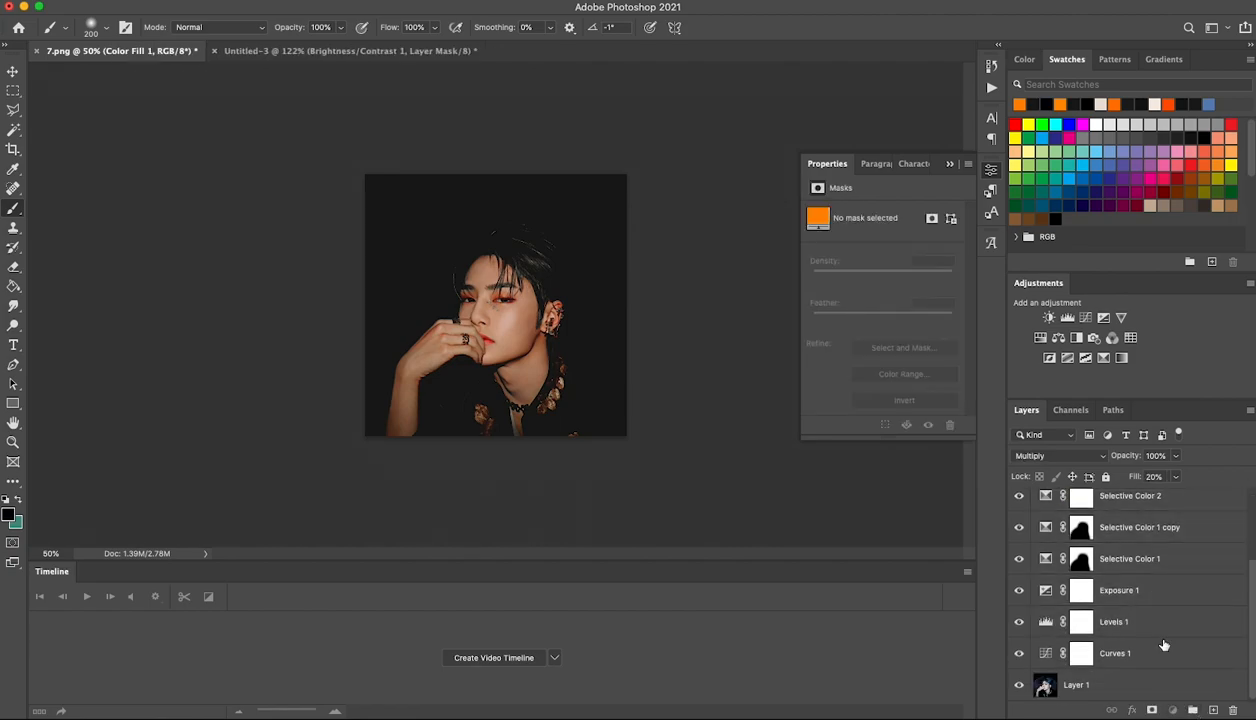
click(1160, 649)
scroll(1150, 600, up, 5)
shift+click(1122, 505)
click(1192, 710)
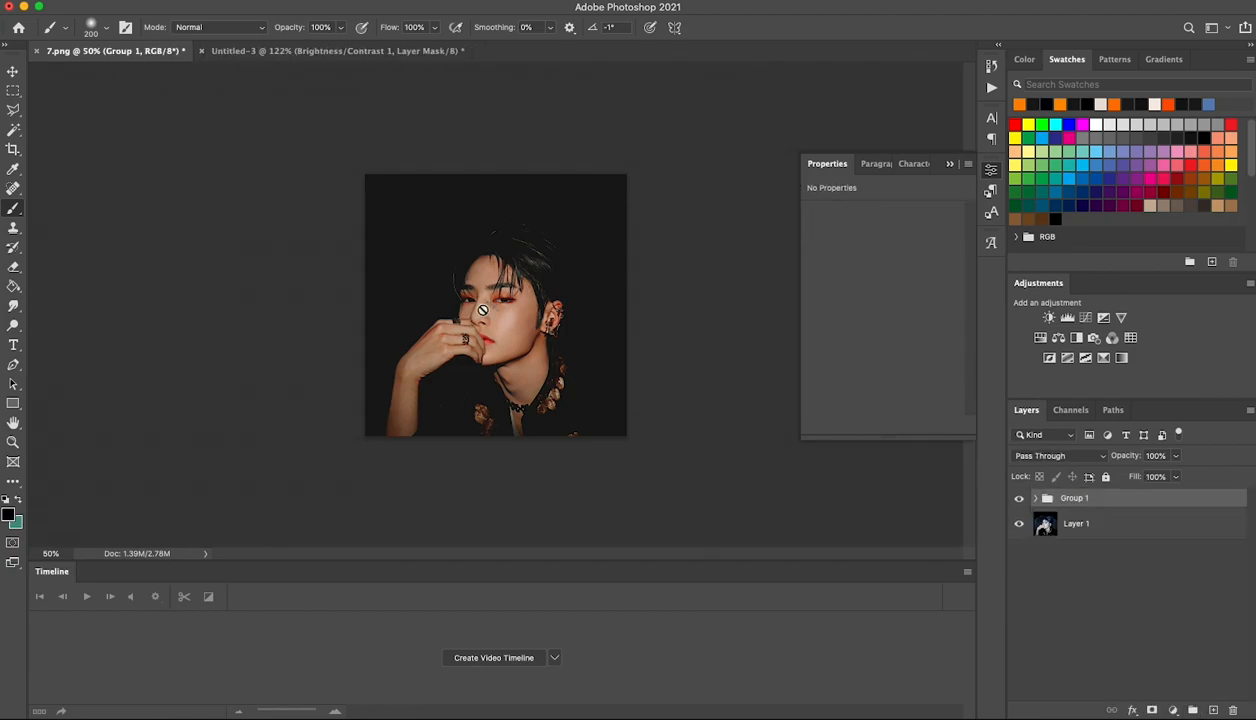
- Compare the portrait with the adjustment group hidden and shown
scroll(535, 285, up, 3)
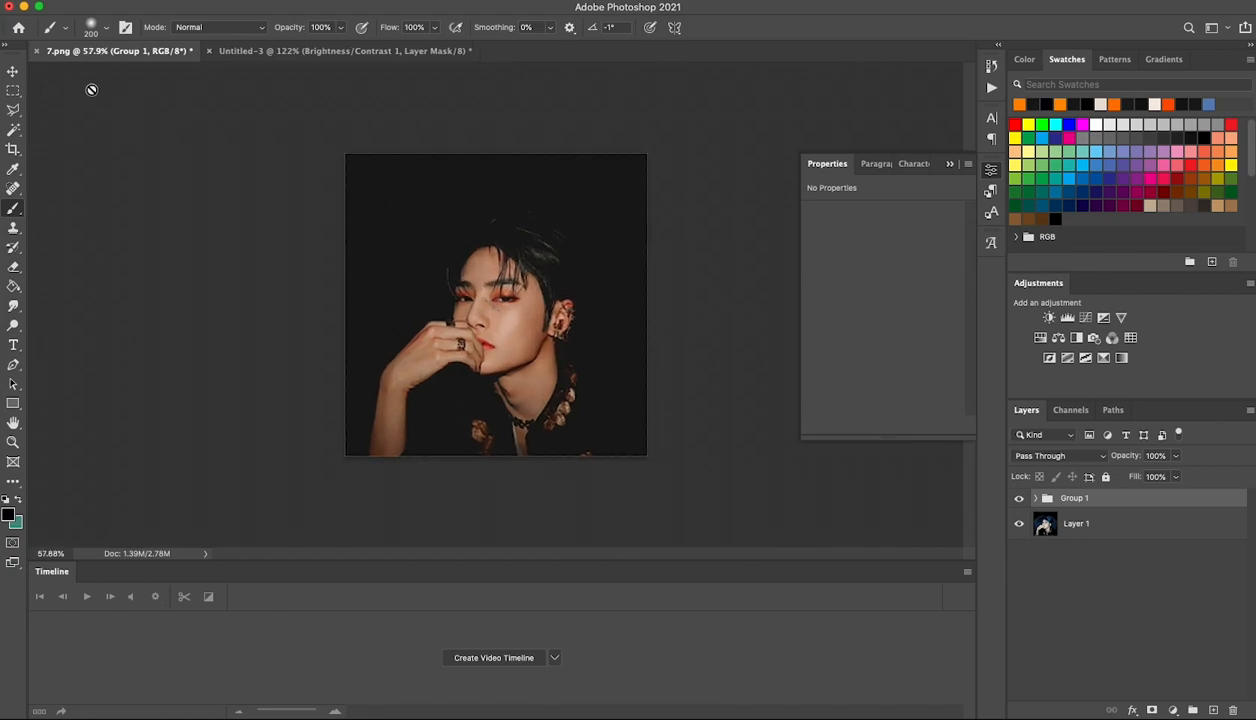
click(13, 71)
scroll(670, 440, up, 1)
click(1020, 499)
click(1020, 499)
scroll(788, 465, down, 3)
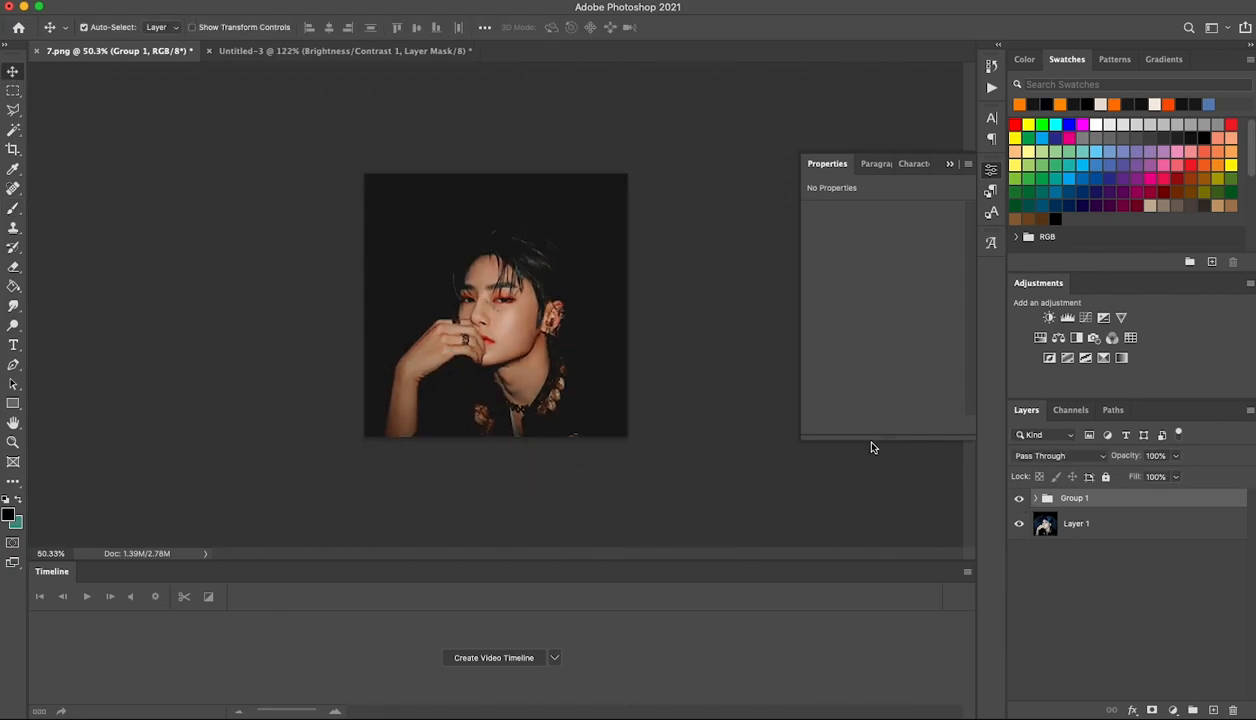
click(1019, 499)
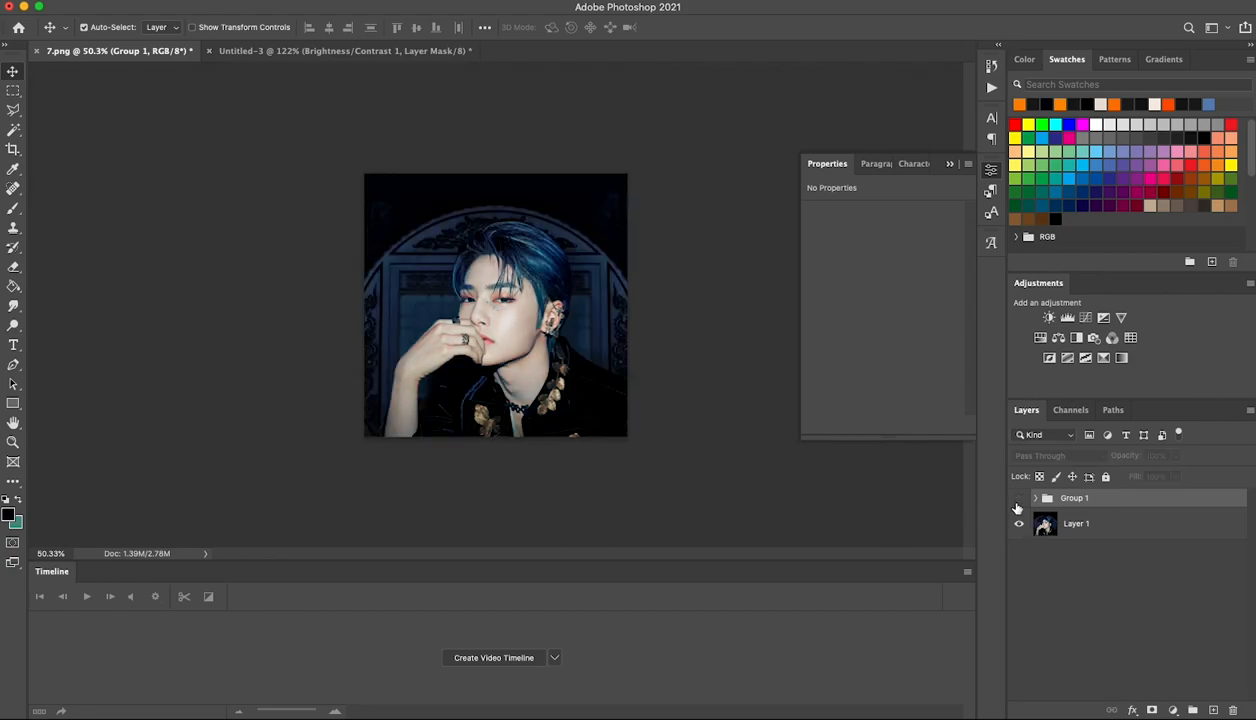
click(1019, 499)
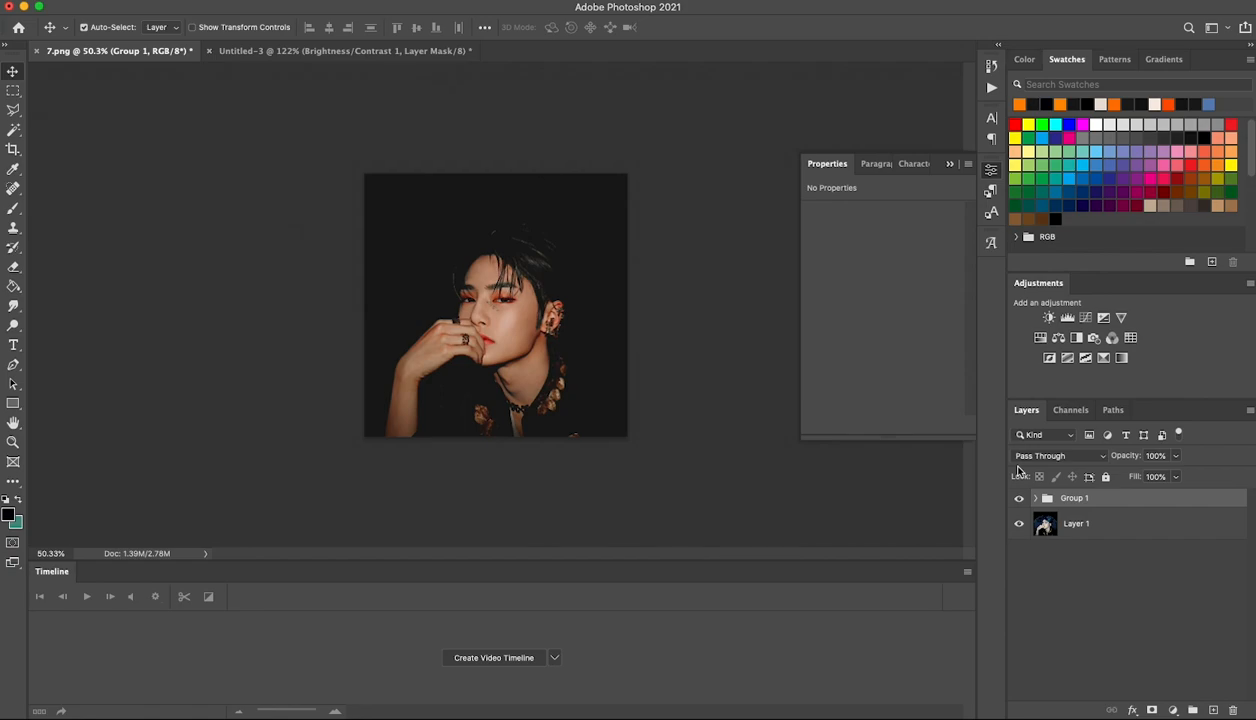
- Switch to the Untitled-3 document and scrub the timeline playhead to 0:00:00:19
click(363, 52)
scroll(415, 224, up, 1)
scroll(540, 233, down, 1)
drag(233, 595, 296, 592)
click(133, 52)
click(279, 50)
mouse_move(286, 592)
mouse_down()
mouse_move(266, 593)
mouse_move(322, 592)
mouse_move(299, 592)
mouse_up()
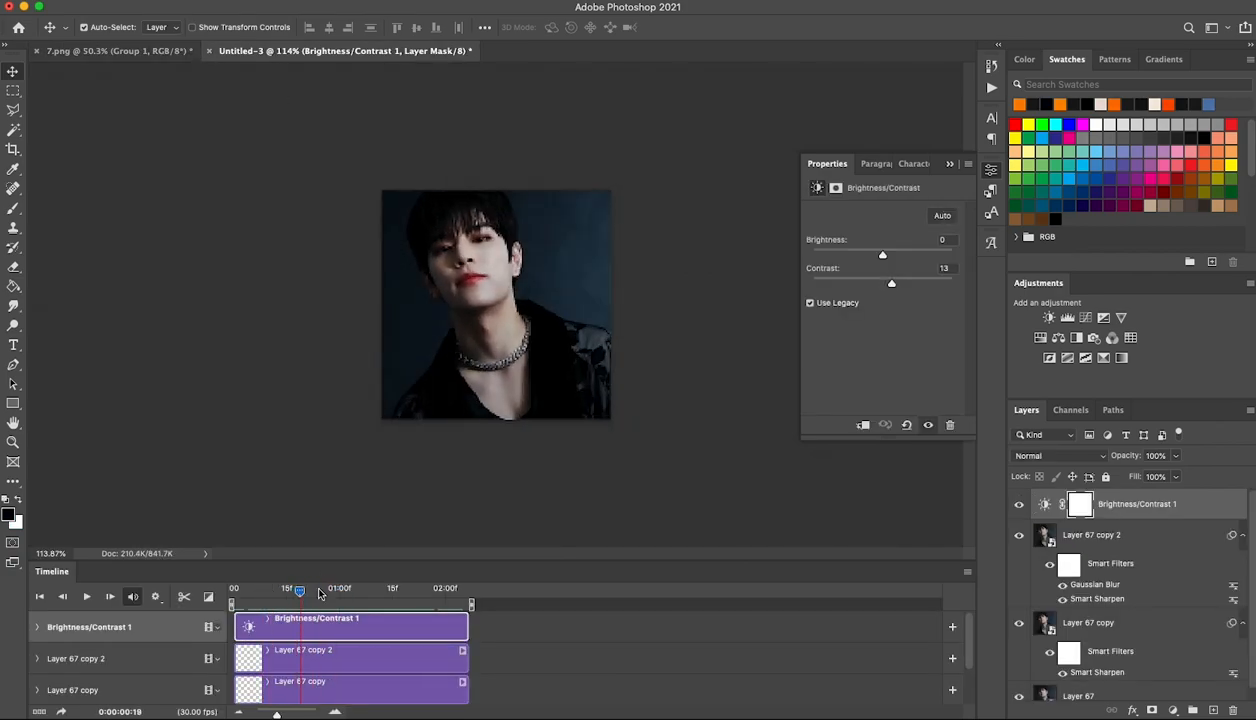
- Add a Curves layer with midpoints at RGB input 133, output 120; Red 119, 135; and Blue 133, 113
click(1086, 317)
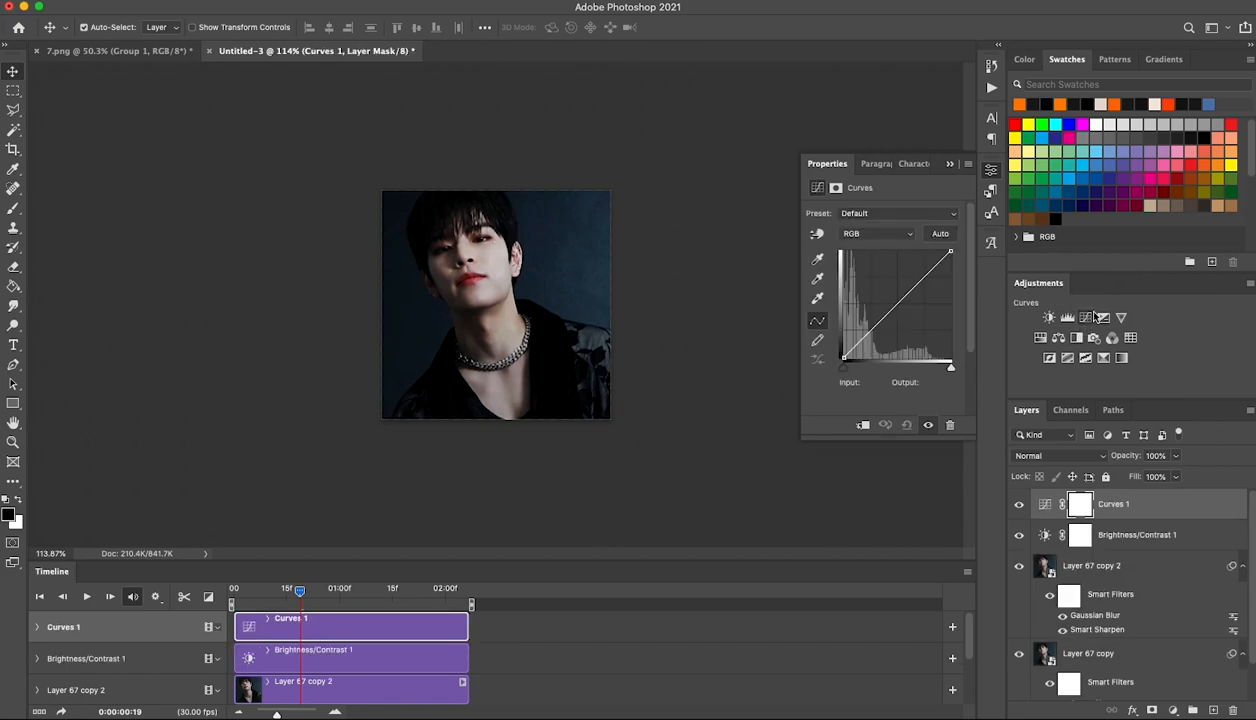
drag(890, 309, 900, 308)
click(856, 233)
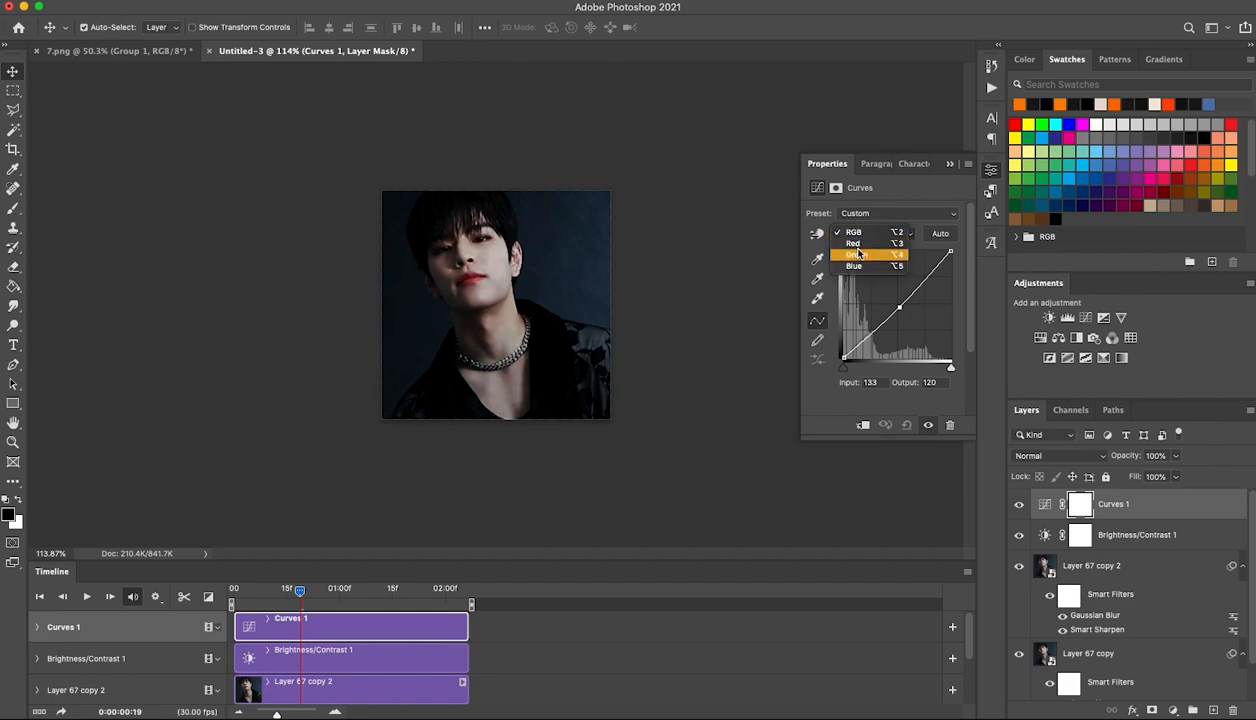
click(858, 246)
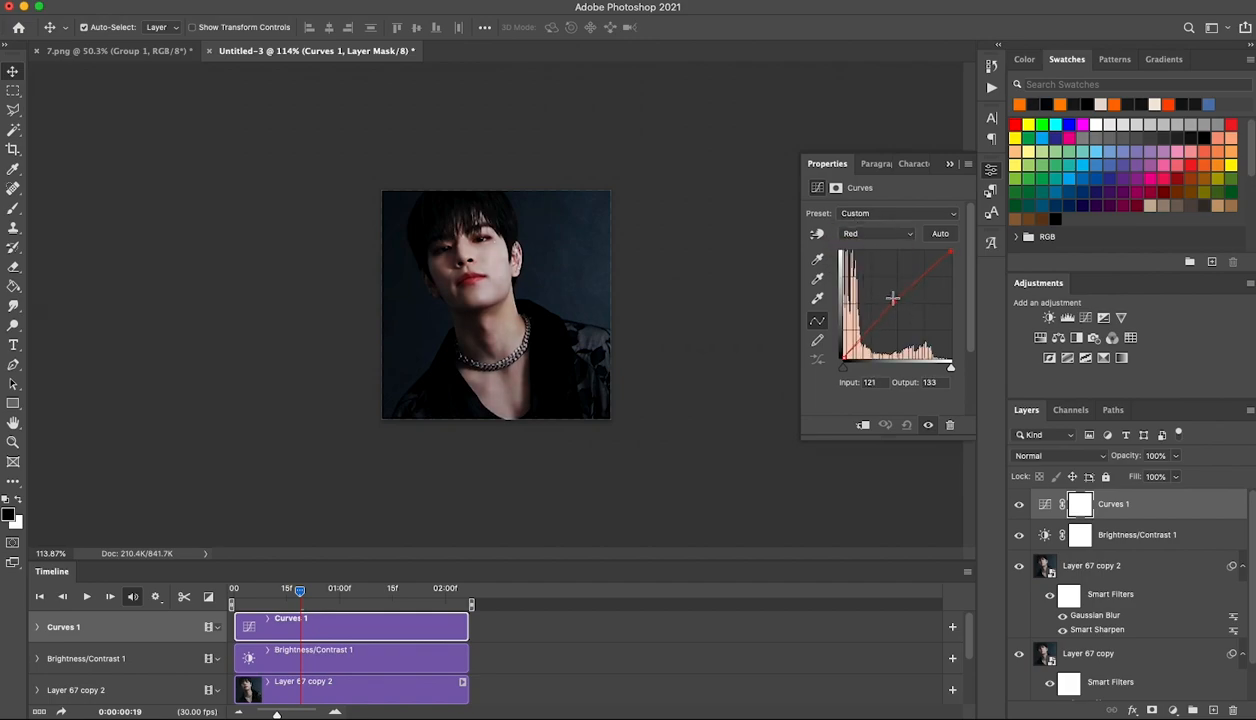
click(852, 236)
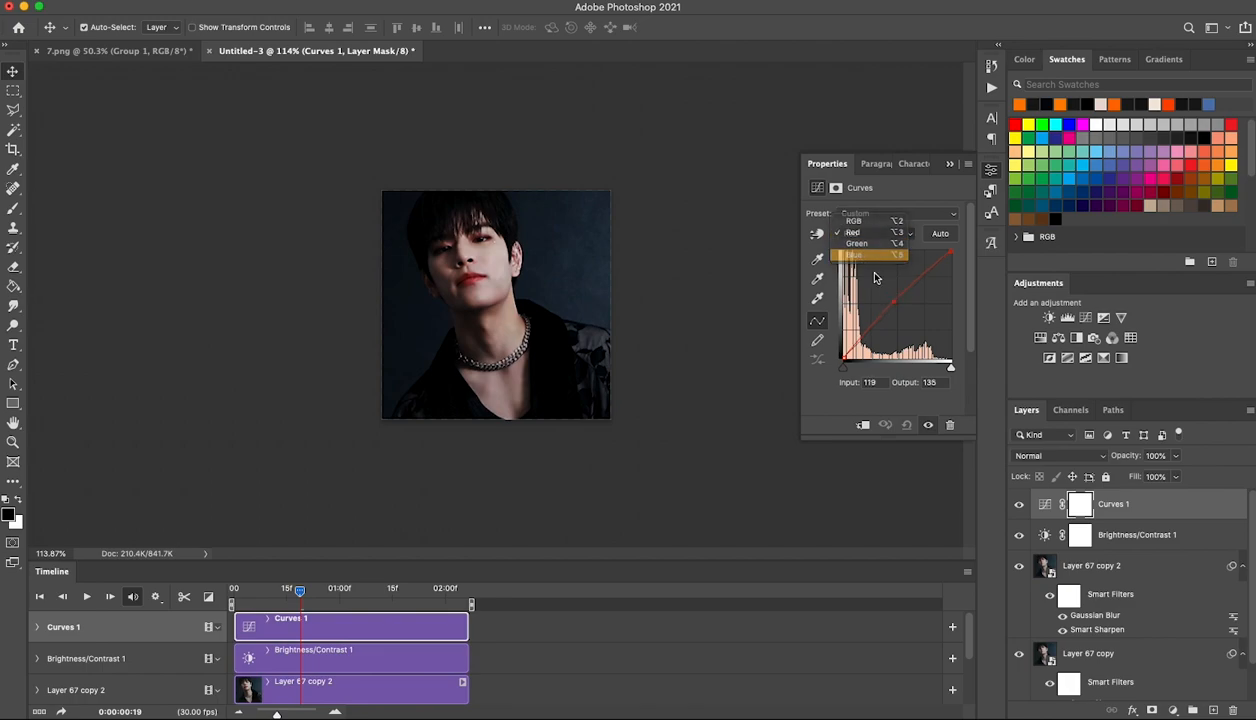
click(856, 259)
drag(895, 305, 900, 311)
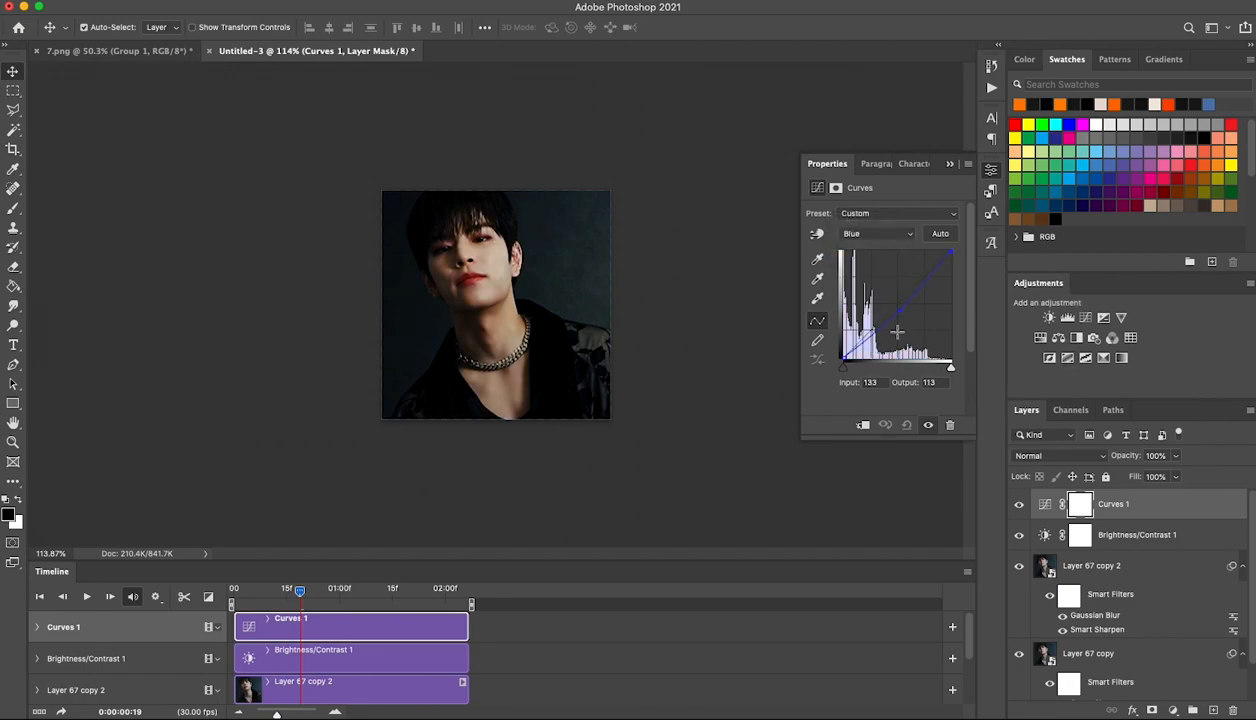
- Add a Levels layer with RGB black input 9, Red midtone 1.10, Blue midtone 0.91 and Blue white input 232
click(1067, 317)
drag(836, 325, 839, 325)
click(873, 241)
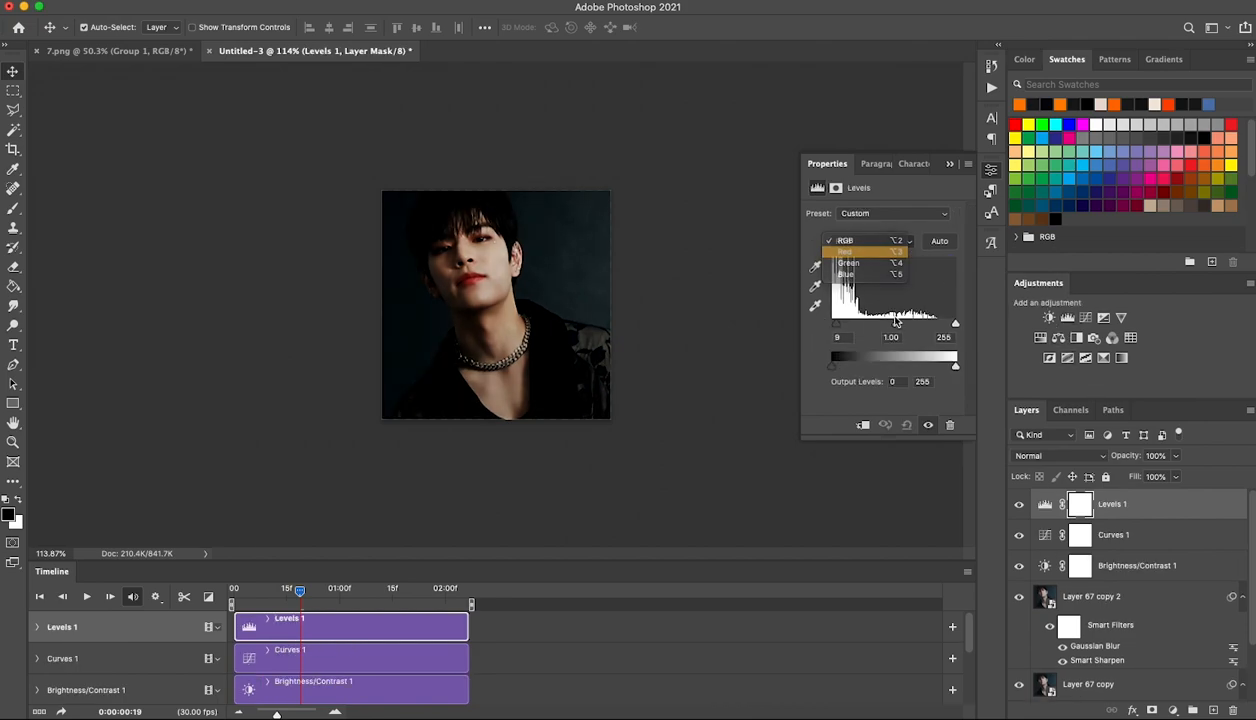
click(852, 255)
click(873, 241)
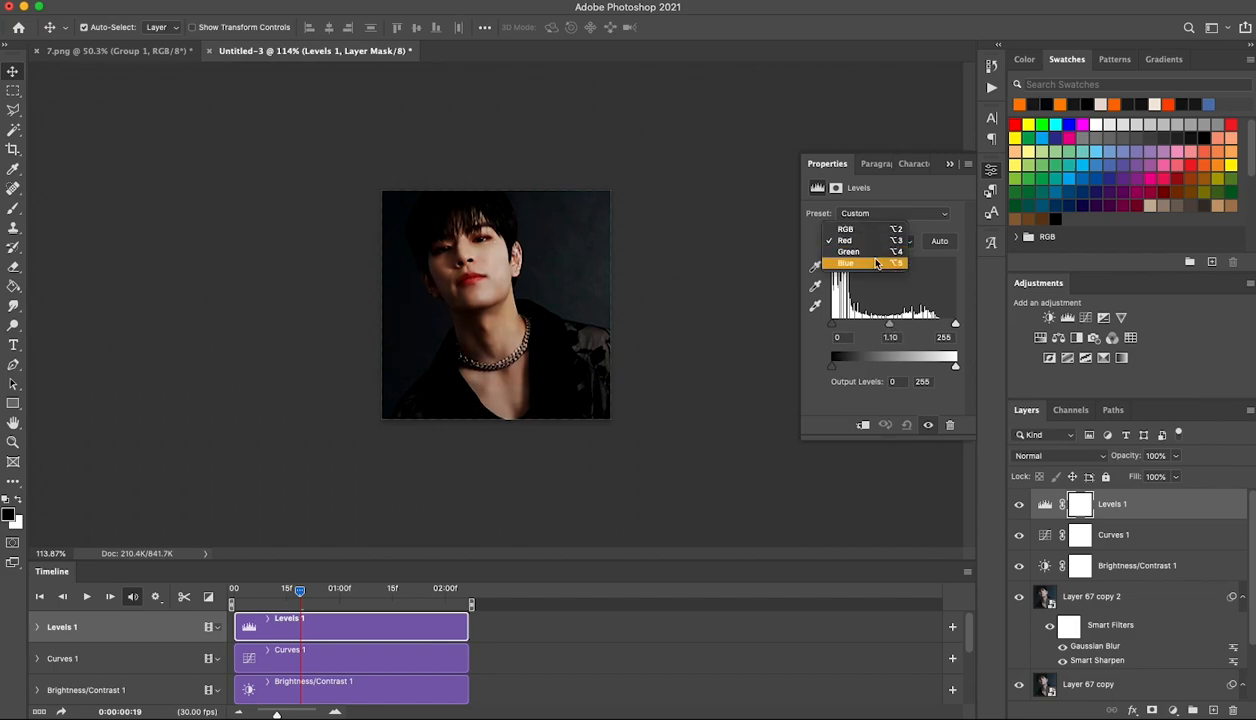
click(850, 267)
drag(955, 325, 895, 326)
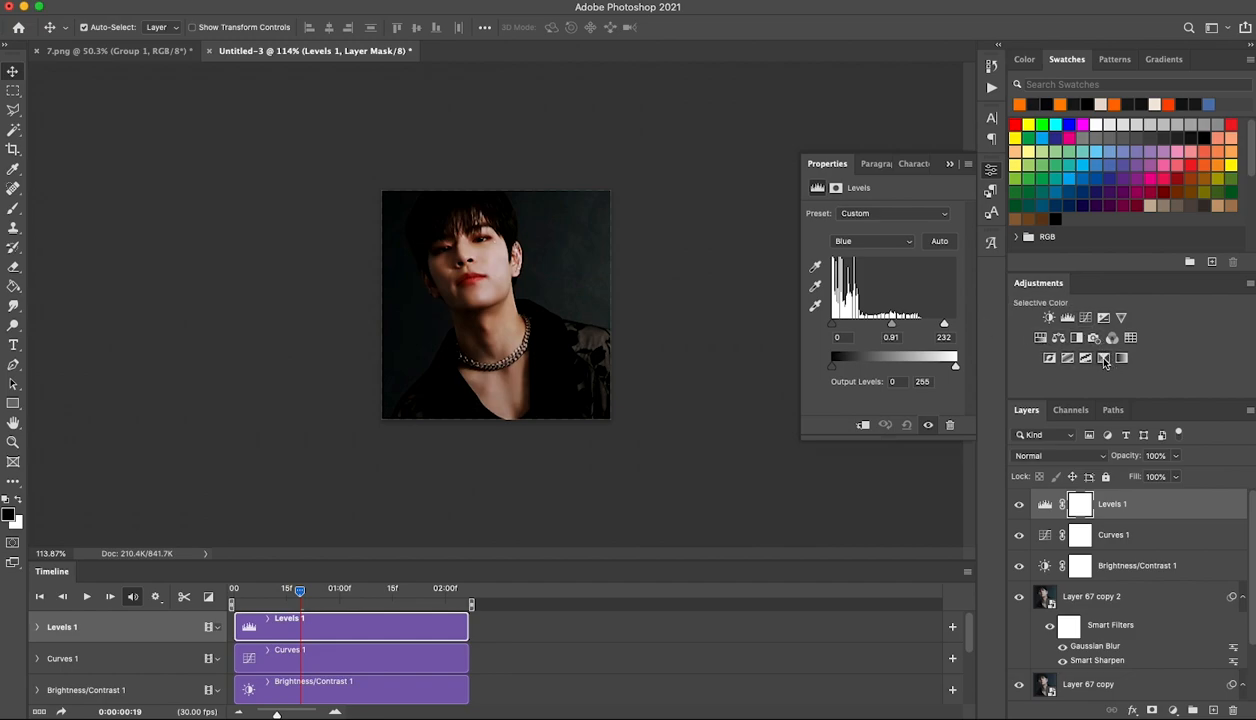
- Add an Exposure layer at -0.25, fine-tune its gamma correction, and compare the frame with and without it
click(1103, 317)
drag(881, 251, 879, 252)
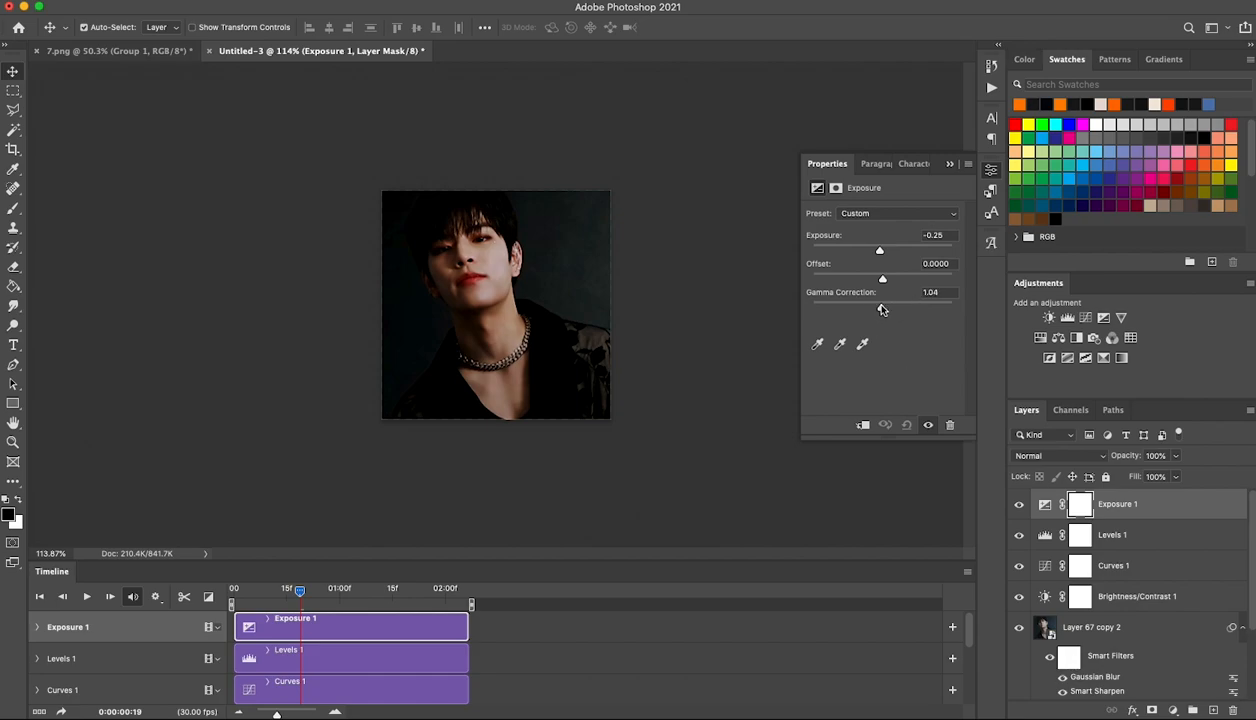
drag(883, 310, 886, 311)
click(1020, 509)
click(1020, 509)
- Add a Selective Color layer and raise the yellow and magenta amounts for separate colour ranges
click(1085, 357)
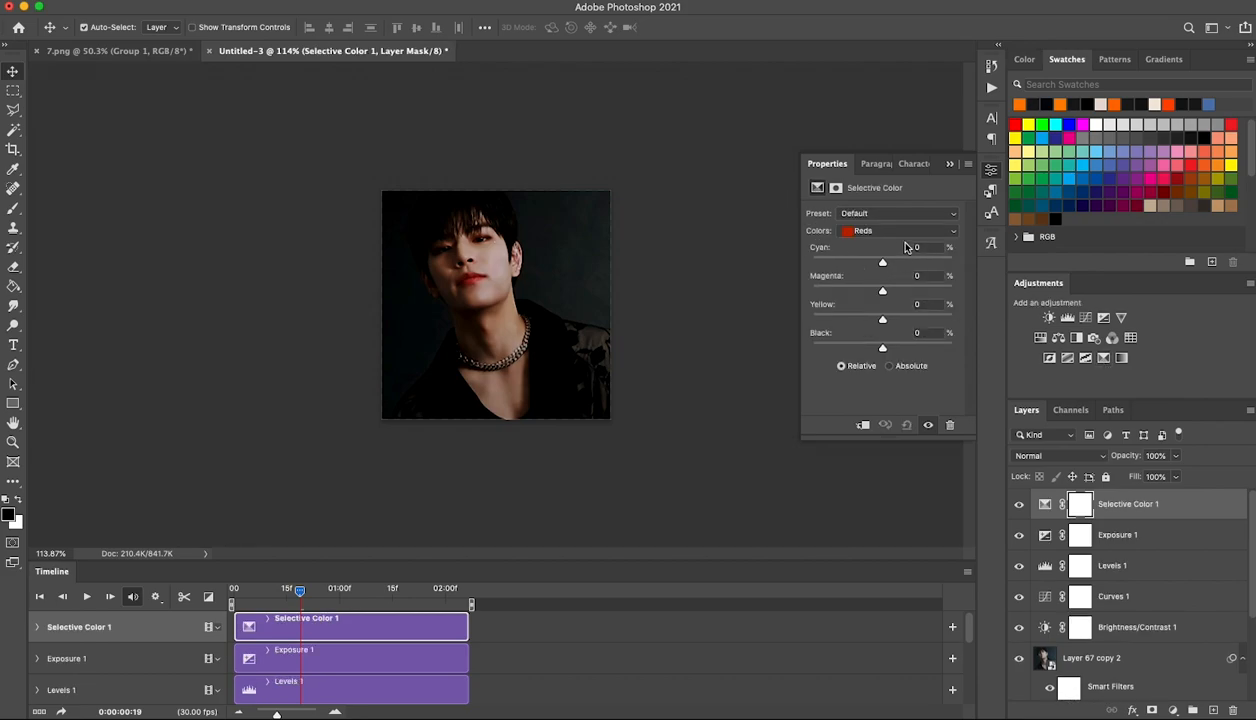
click(895, 231)
click(868, 241)
drag(882, 319, 908, 320)
click(895, 231)
click(868, 213)
drag(882, 290, 942, 301)
- Add a Hue/Saturation layer and raise the saturation of the Reds to +88
click(1040, 337)
click(876, 233)
click(860, 250)
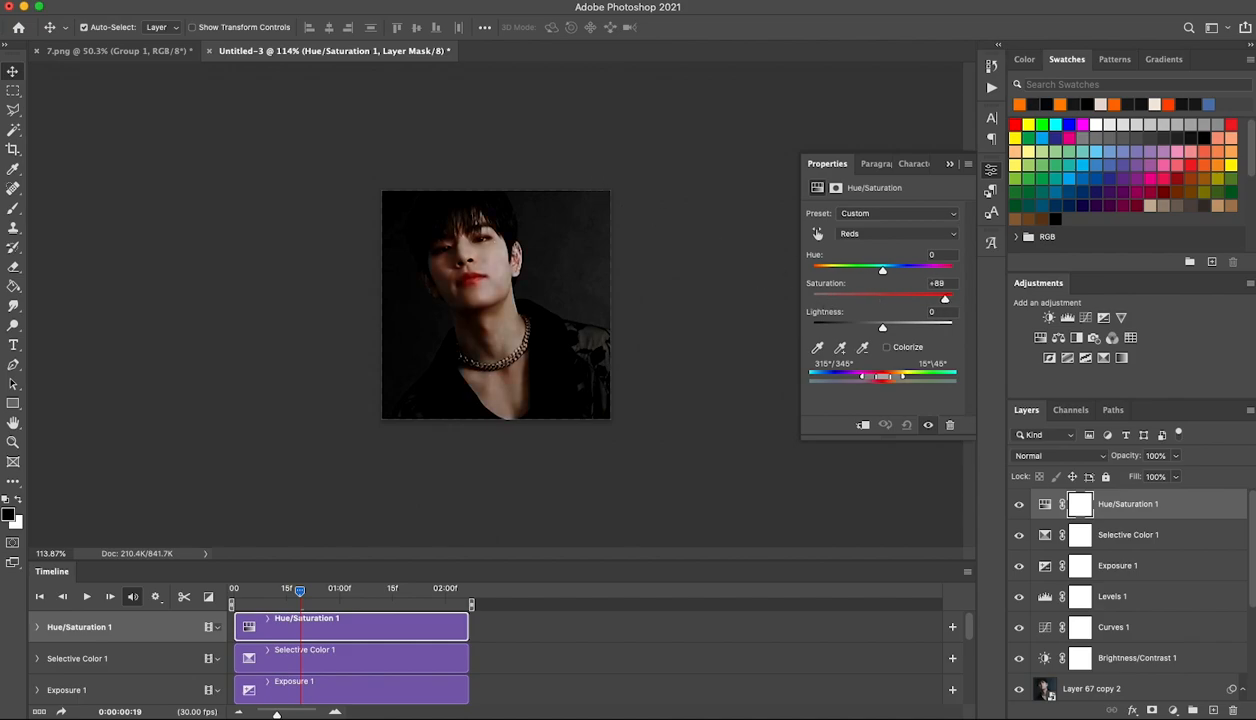
- Add a Solid Color fill layer in dark grey #141414 above the adjustments and set its blend mode to Lighten
mouse_move(4, 8)
click(48, 9)
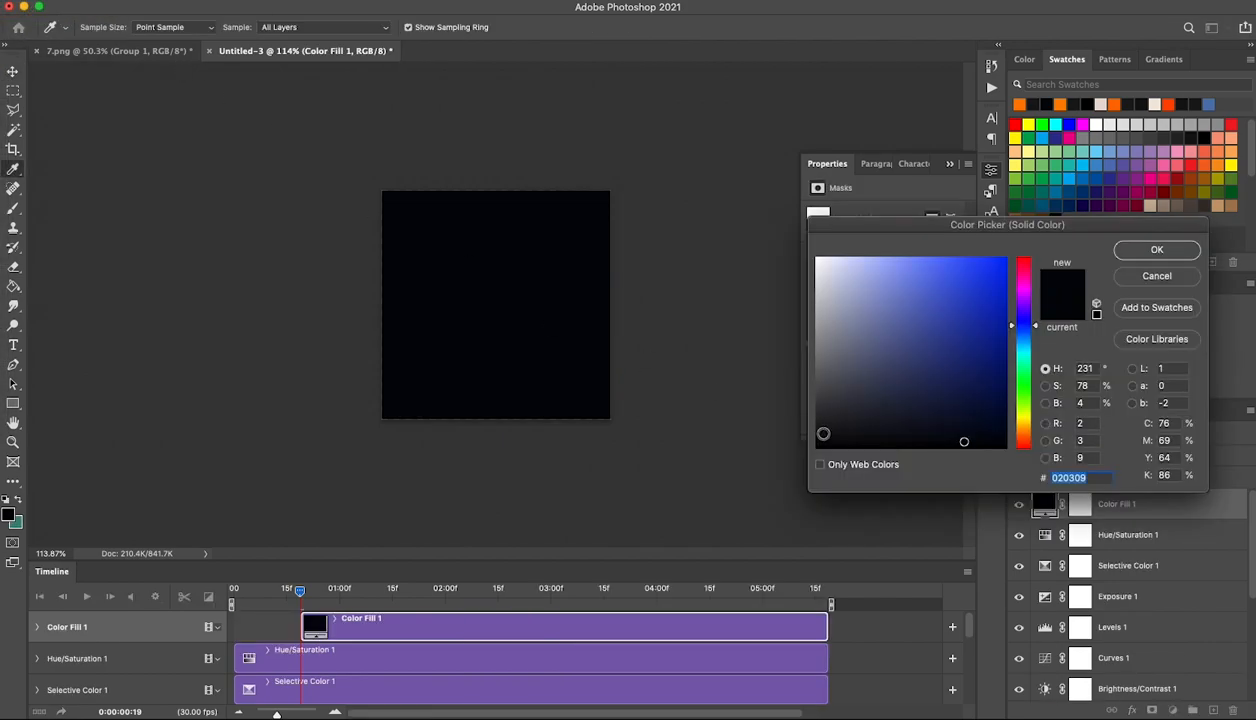
click(816, 425)
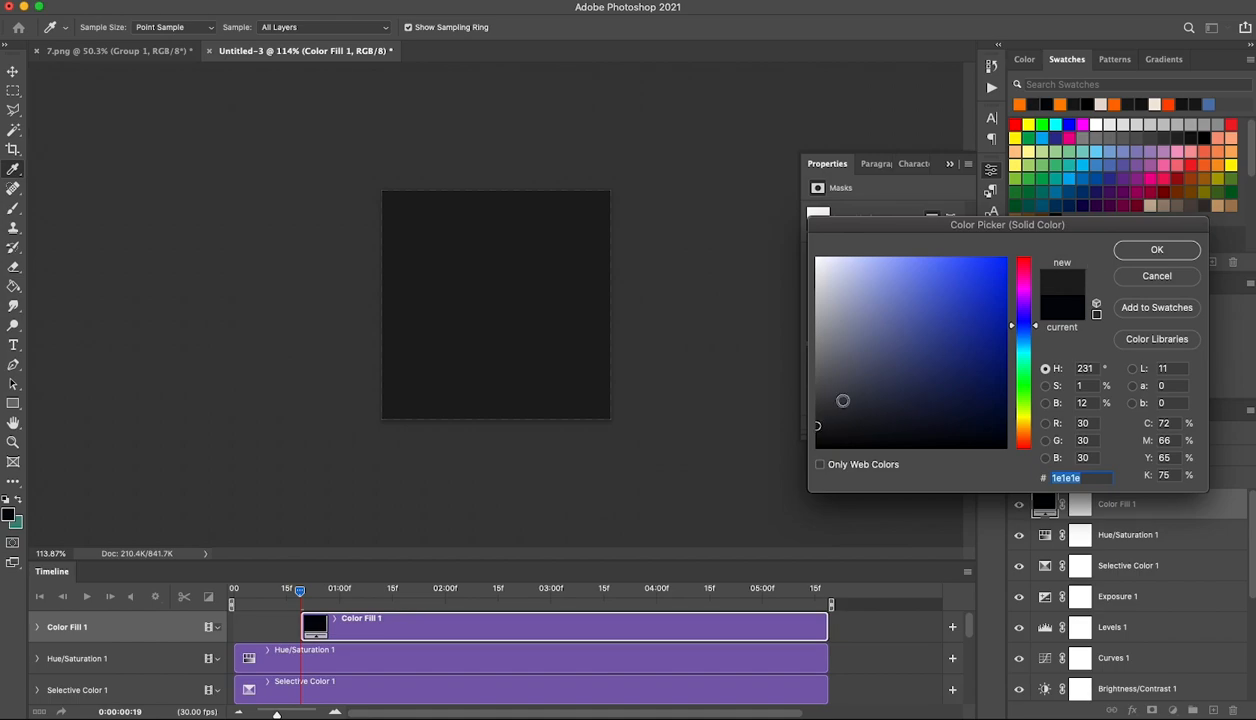
click(1121, 250)
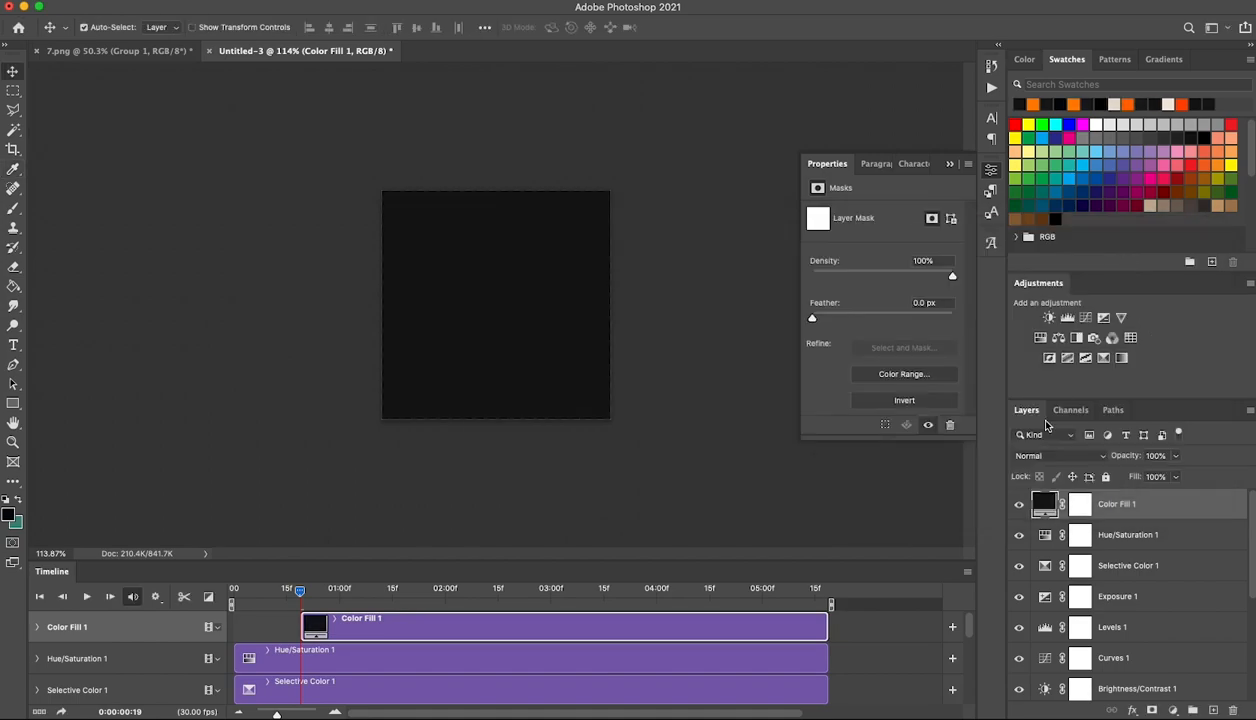
click(1027, 458)
click(1035, 551)
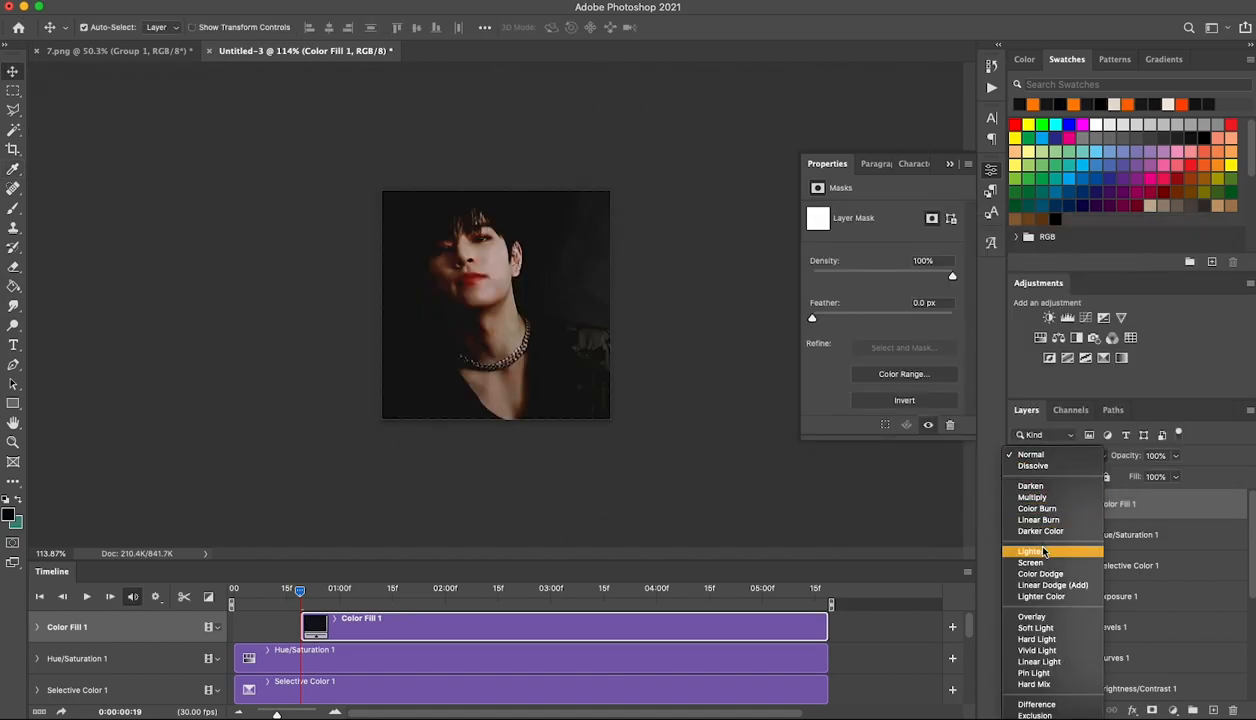
- Extend the Color Fill 1 clip to the start of the timeline and darken its colour to #0b0b0b
drag(292, 625, 224, 625)
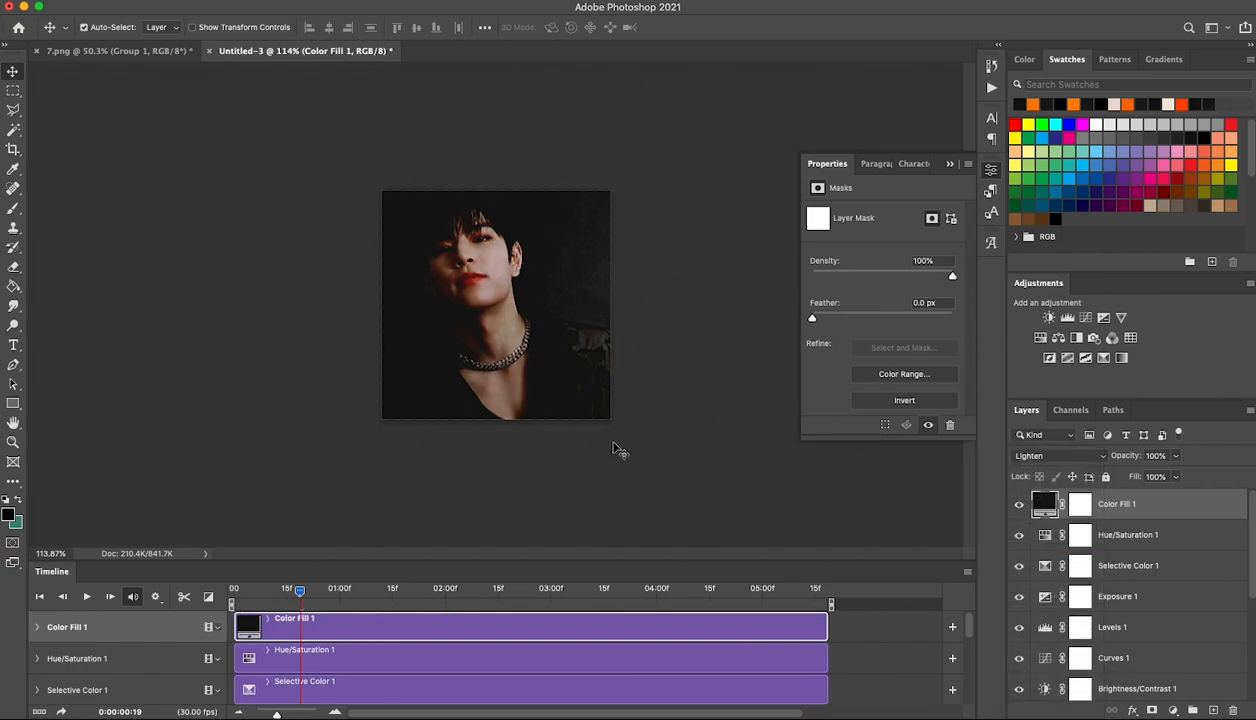
double_click(1035, 508)
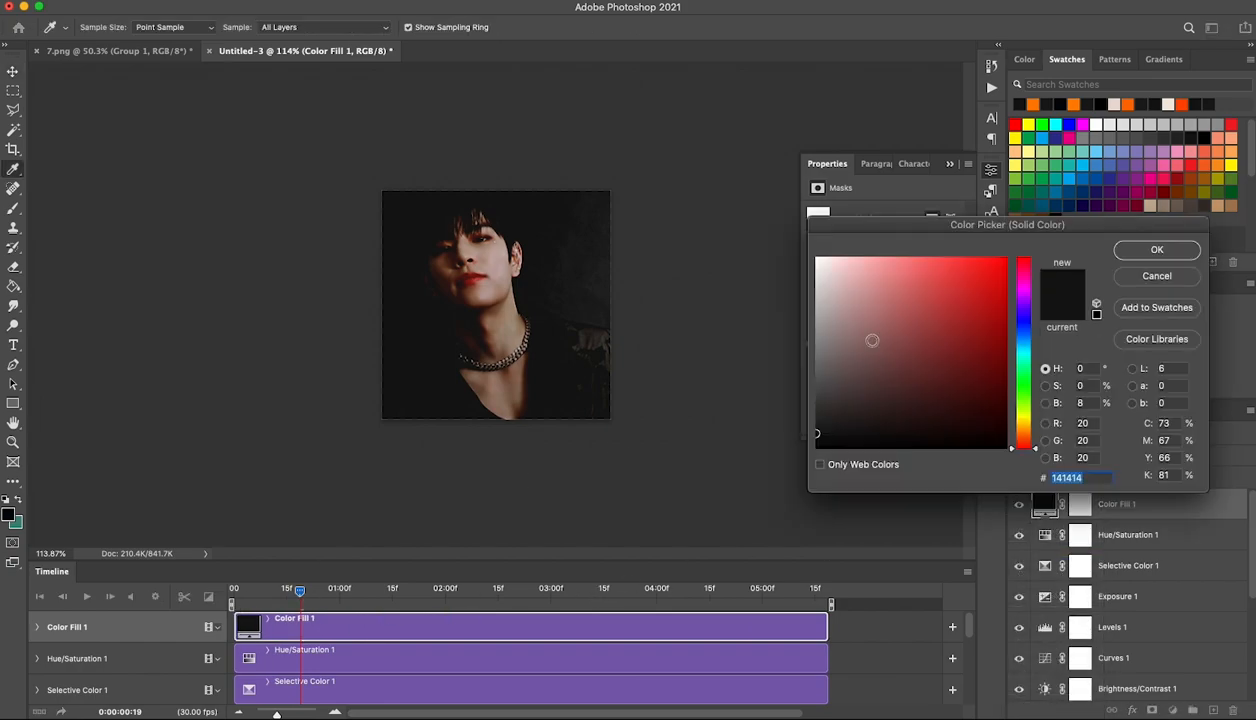
click(1148, 248)
- Duplicate the dark fill layer and set the blend mode of the lower one, Color Fill 1, to Multiply
right_click(1133, 498)
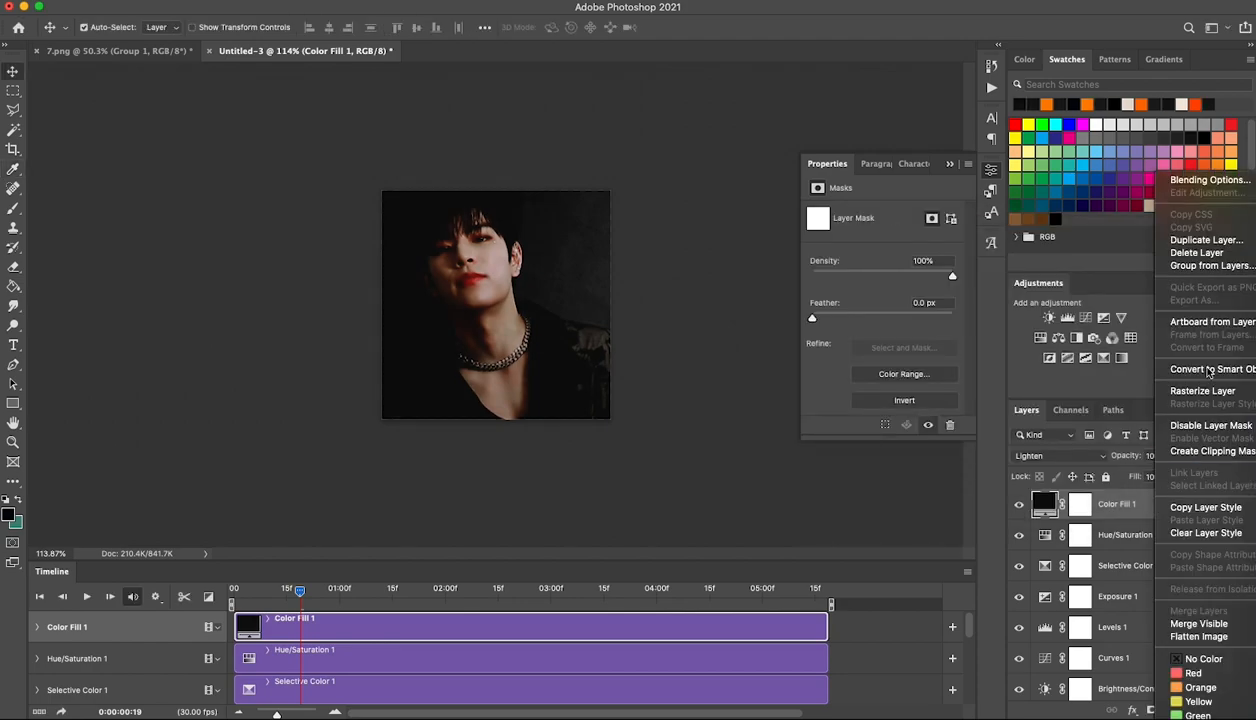
click(1206, 240)
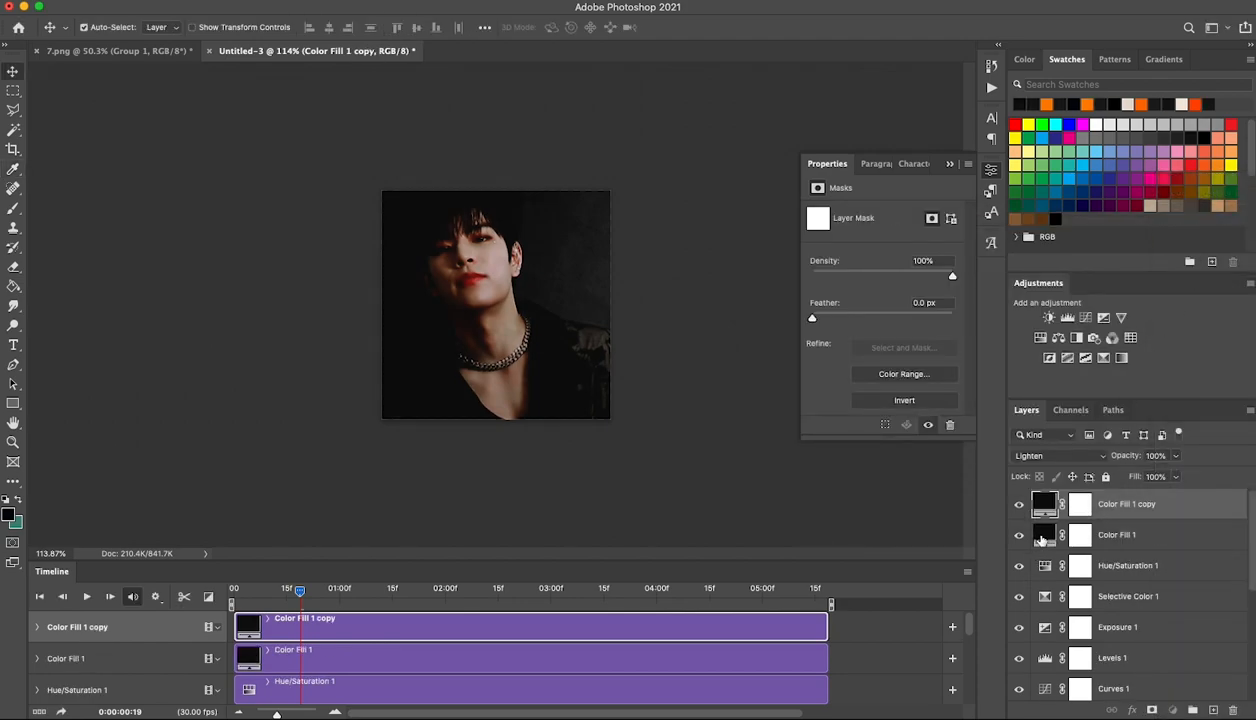
click(1040, 534)
click(1058, 455)
click(1041, 405)
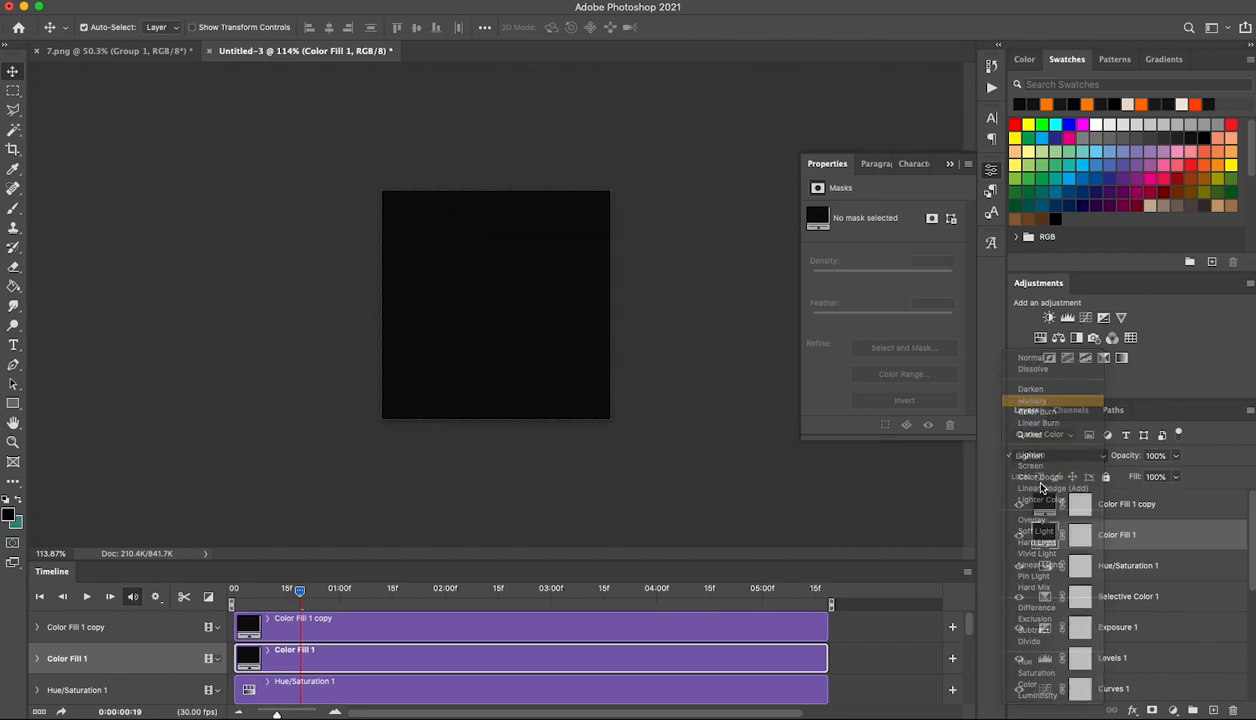
- Change the colour of Color Fill 1 to a fully saturated orange and reduce the layer's Fill to 24%
double_click(1040, 532)
click(1026, 428)
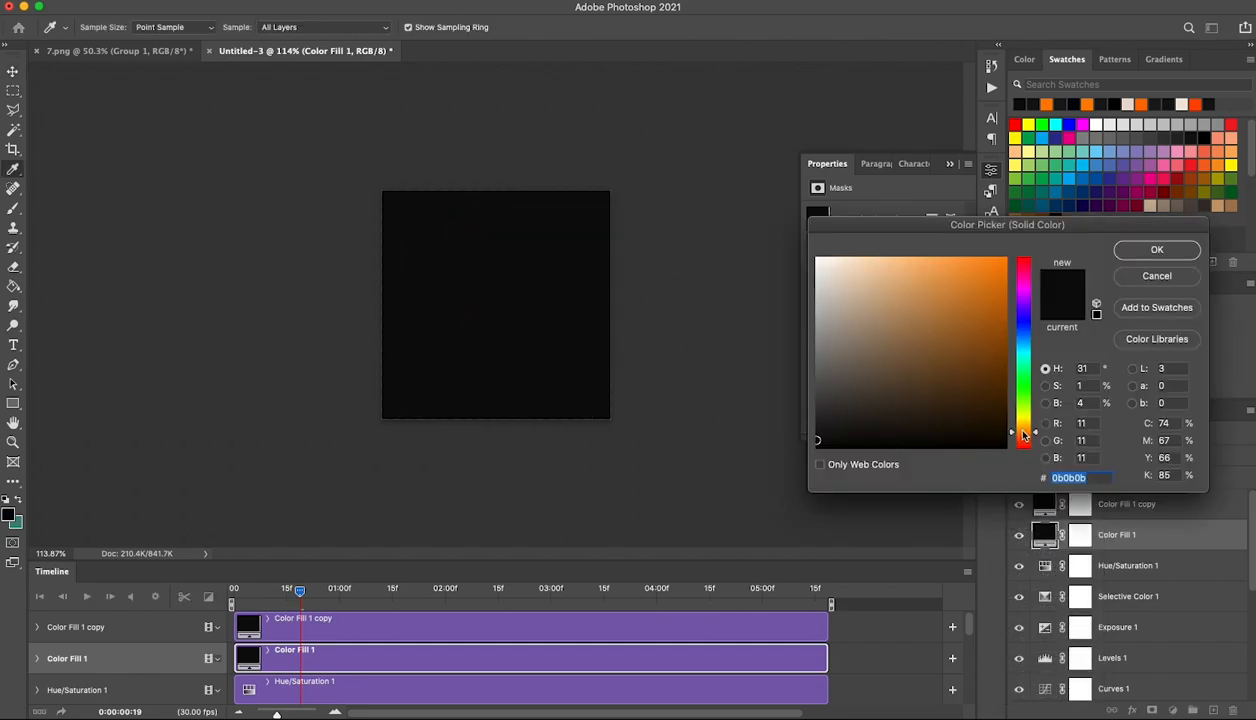
drag(980, 292, 1020, 246)
drag(1022, 428, 1024, 433)
click(1147, 249)
click(1174, 477)
drag(1147, 499, 1121, 498)
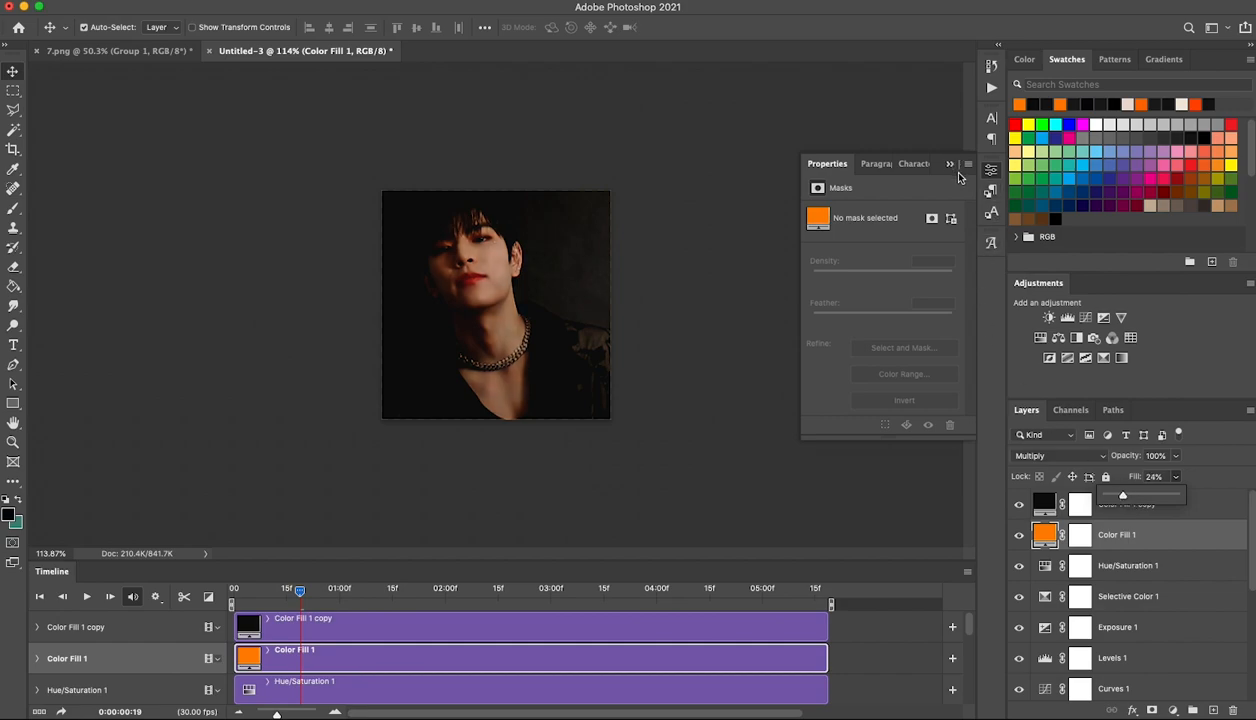
click(951, 165)
- Add a second Selective Color layer above Hue/Saturation 1 and set Black to +100 for the Blacks
click(1128, 566)
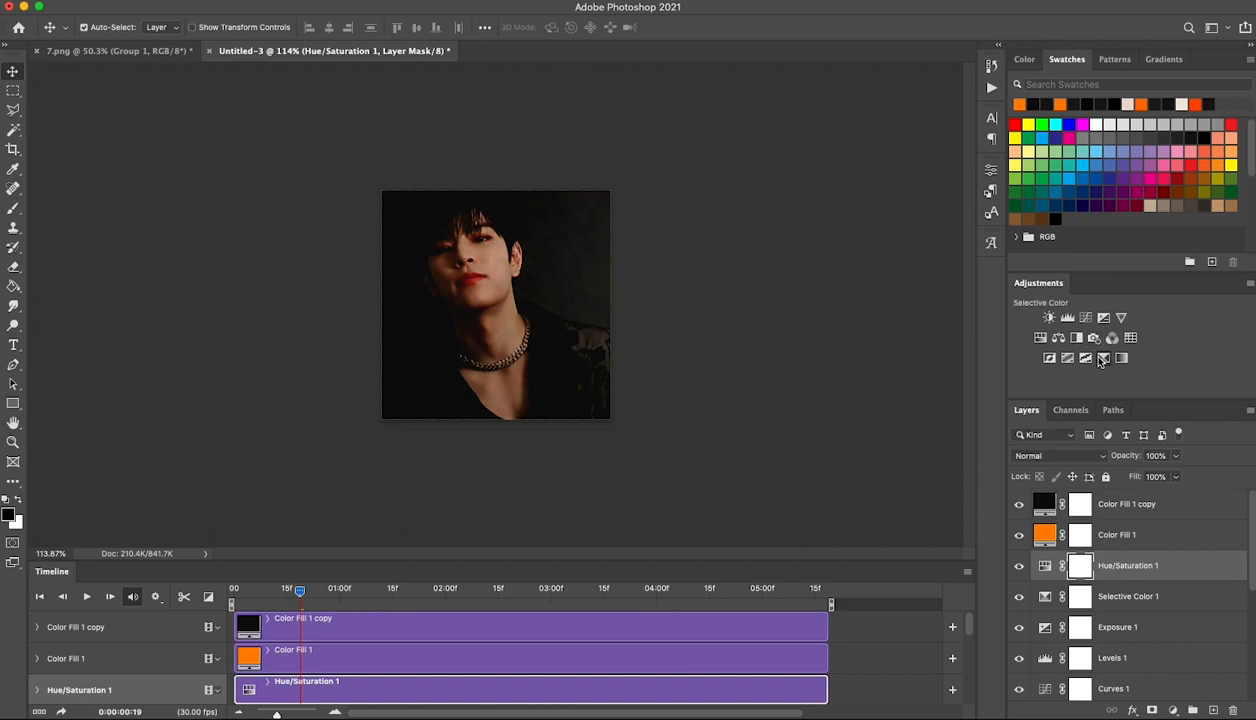
click(1121, 357)
click(889, 231)
click(871, 319)
drag(882, 348, 1036, 361)
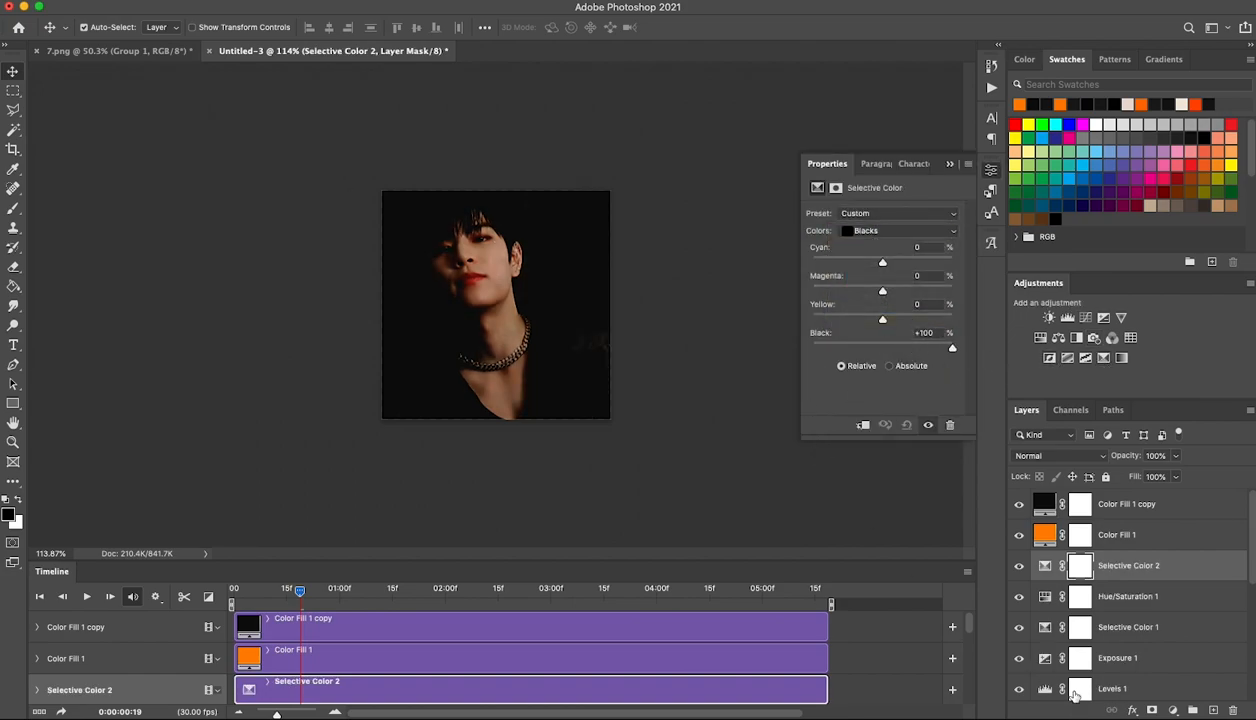
- Mask the Selective Color 2 effect off the man's face, neck and chest with a 125 px black brush
key(b)
key(bracketleft)
key(bracketleft)
key(bracketleft)
mouse_move(466, 278)
mouse_down()
mouse_move(453, 238)
mouse_move(496, 358)
mouse_move(480, 457)
mouse_up()
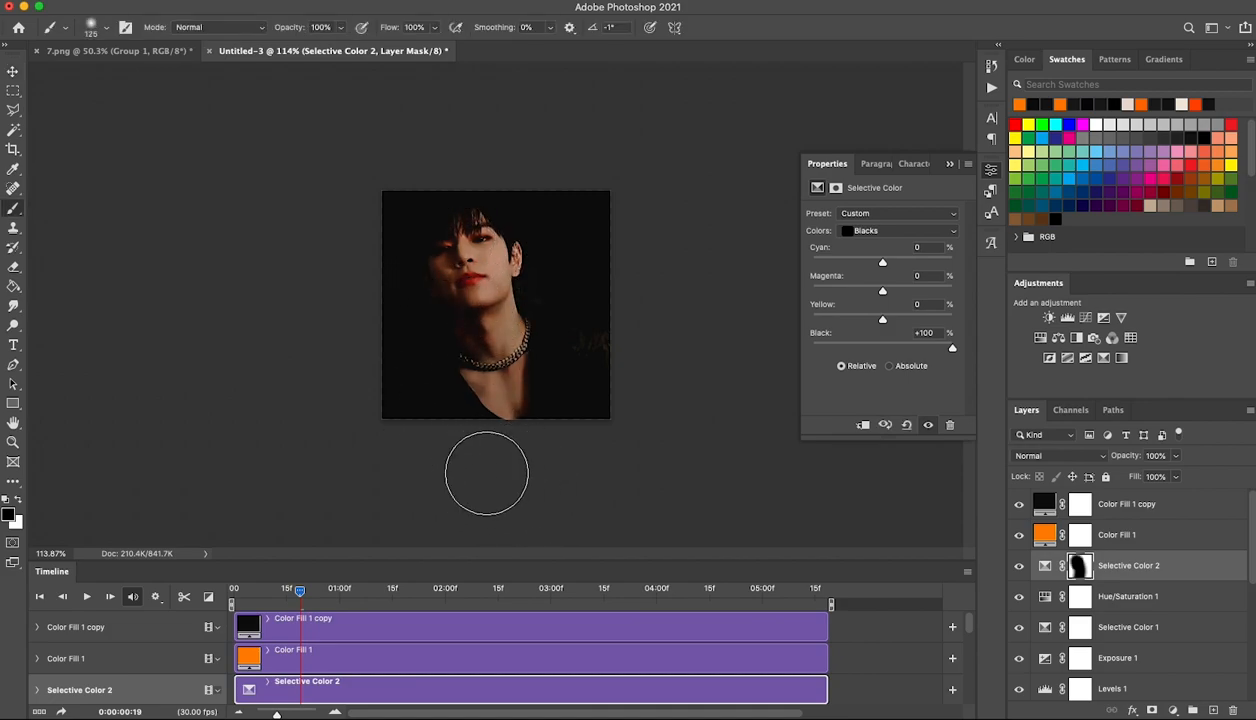
- Shorten the timeline's work area to the end of the video clips and play the animation
click(488, 590)
drag(480, 593, 465, 590)
drag(834, 606, 468, 606)
key(space)
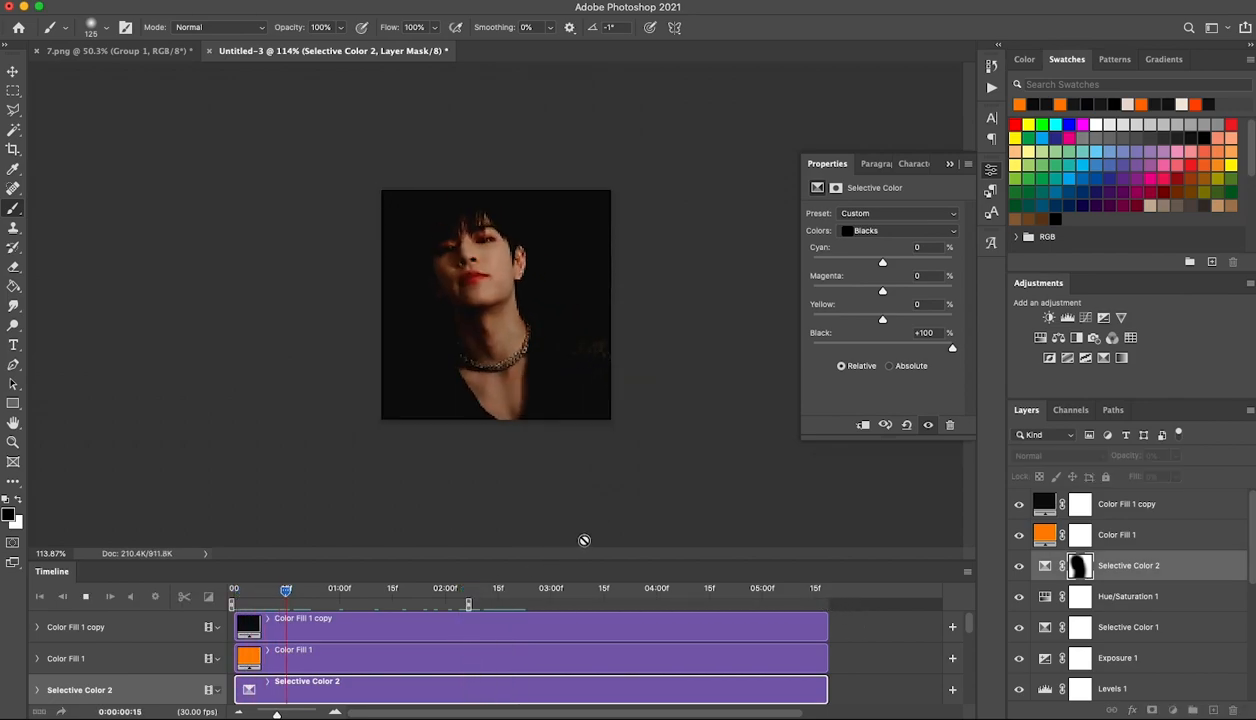
- Group the fill and adjustment layers from Color Fill 1 copy down to Curves 1, leaving Brightness/Contrast 1 outside
click(1128, 572)
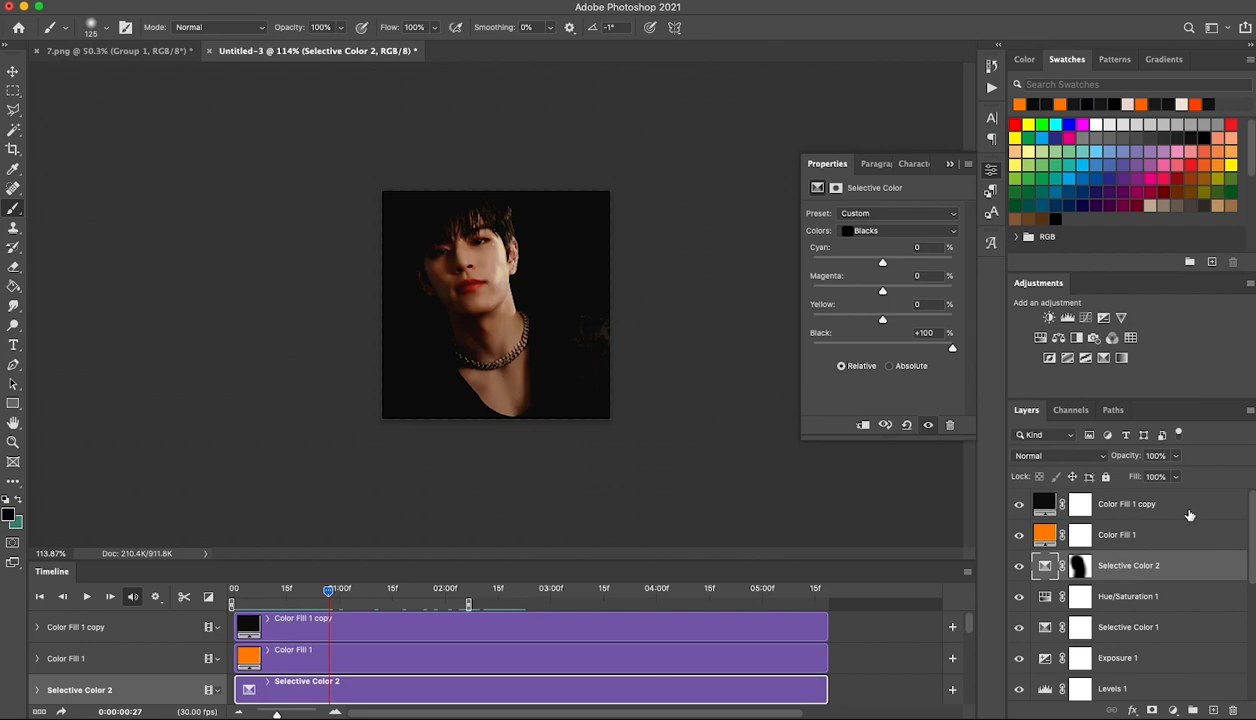
click(1189, 515)
scroll(1175, 560, down, 3)
shift+click(1122, 648)
key(super+g)
- Compare the clip with the group hidden and shown, play it, and return the playhead to the start
click(1019, 498)
click(1019, 498)
key(space)
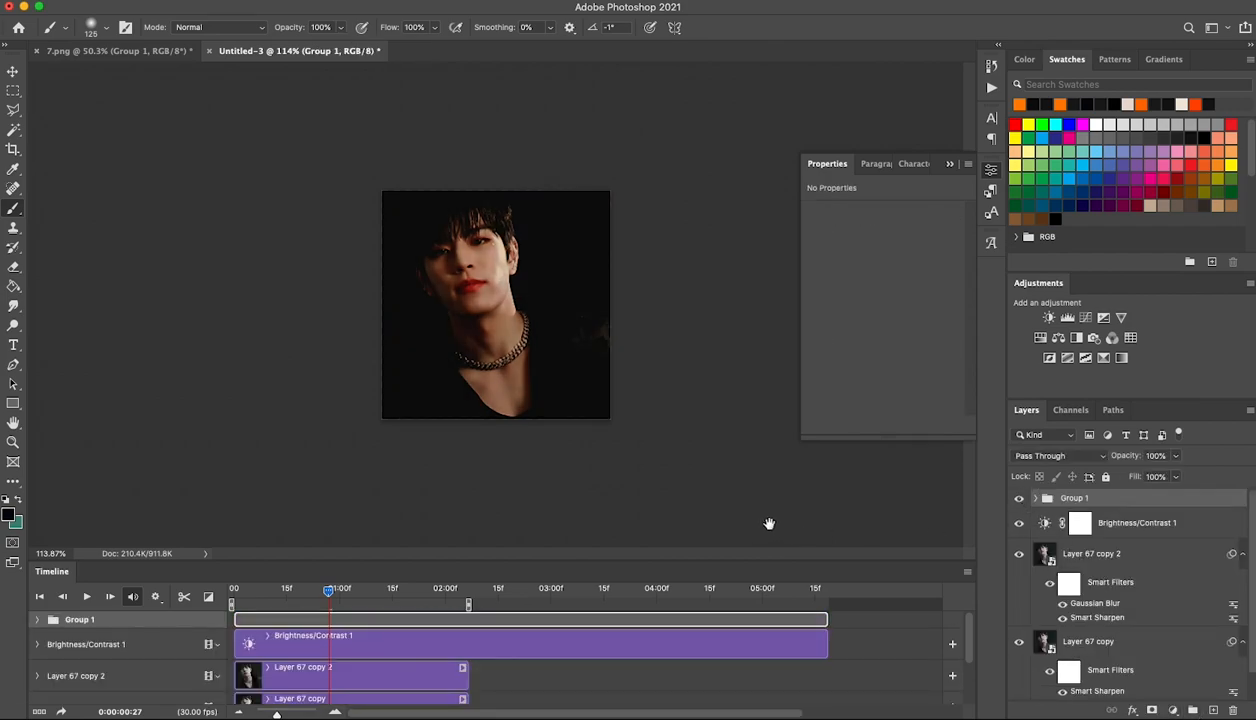
drag(458, 598, 196, 550)
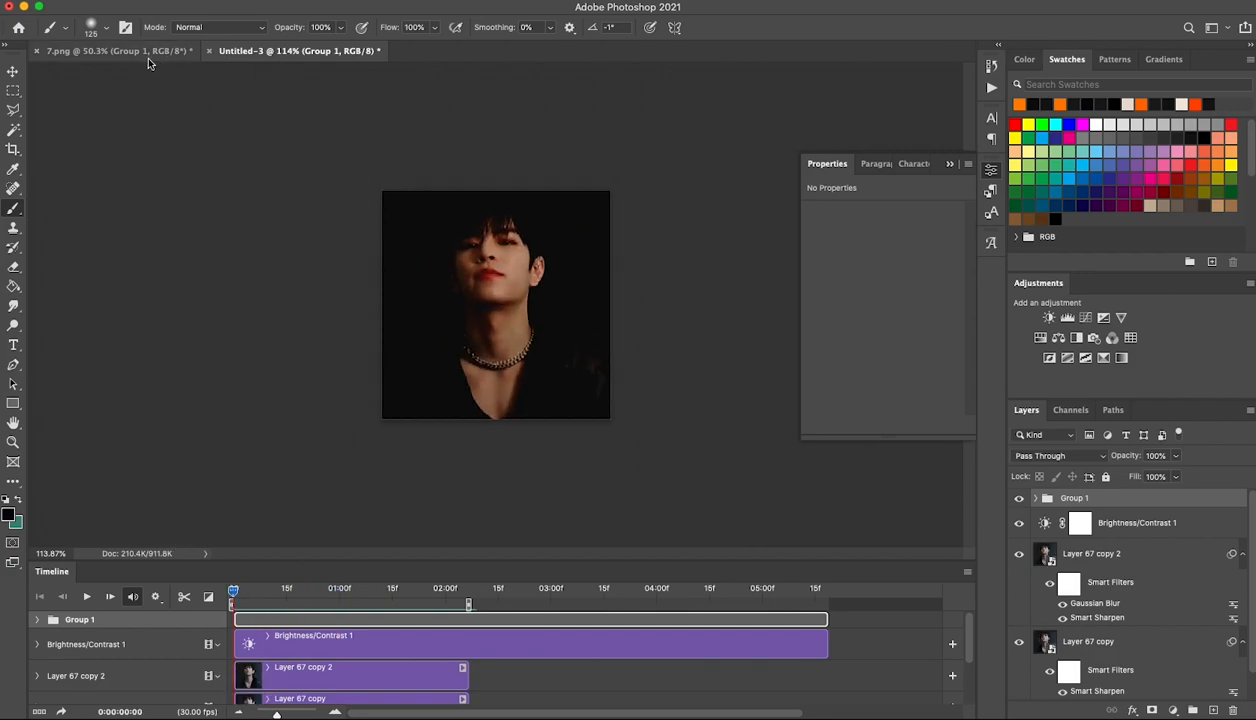
- Compare 7.png with its group hidden and shown, and check its colouring against the Untitled-3 document
click(145, 55)
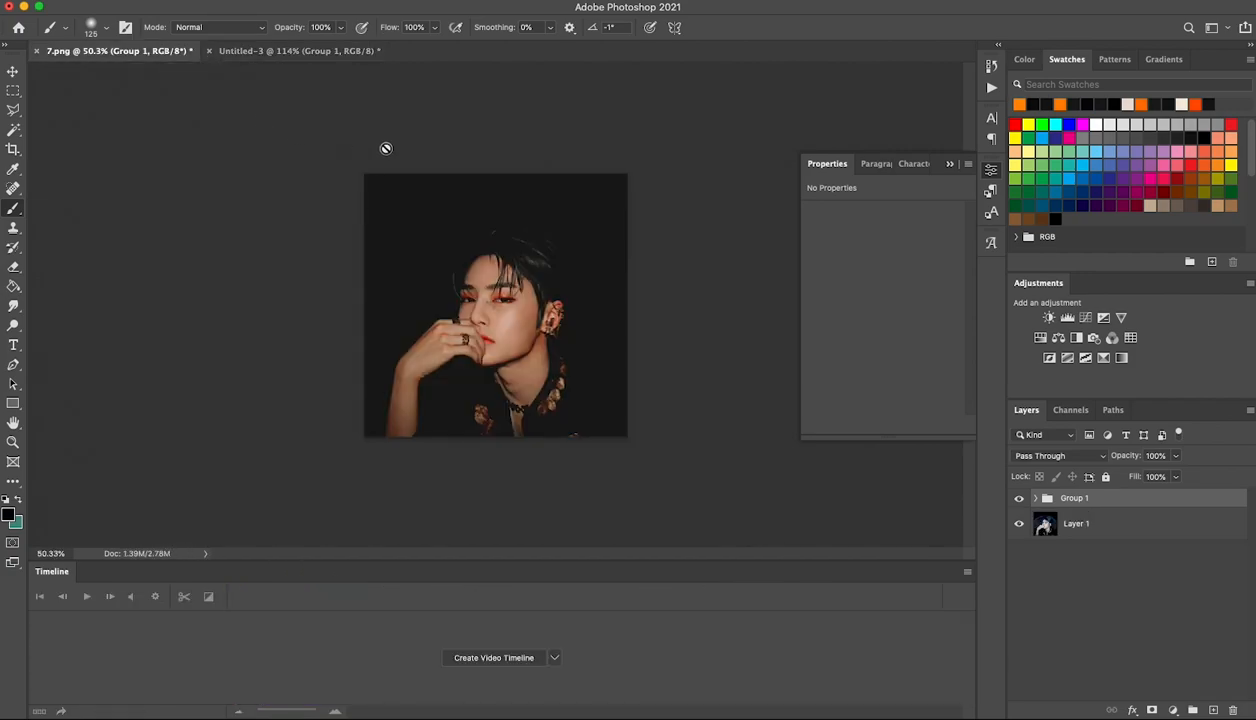
click(1019, 499)
click(1019, 499)
click(951, 164)
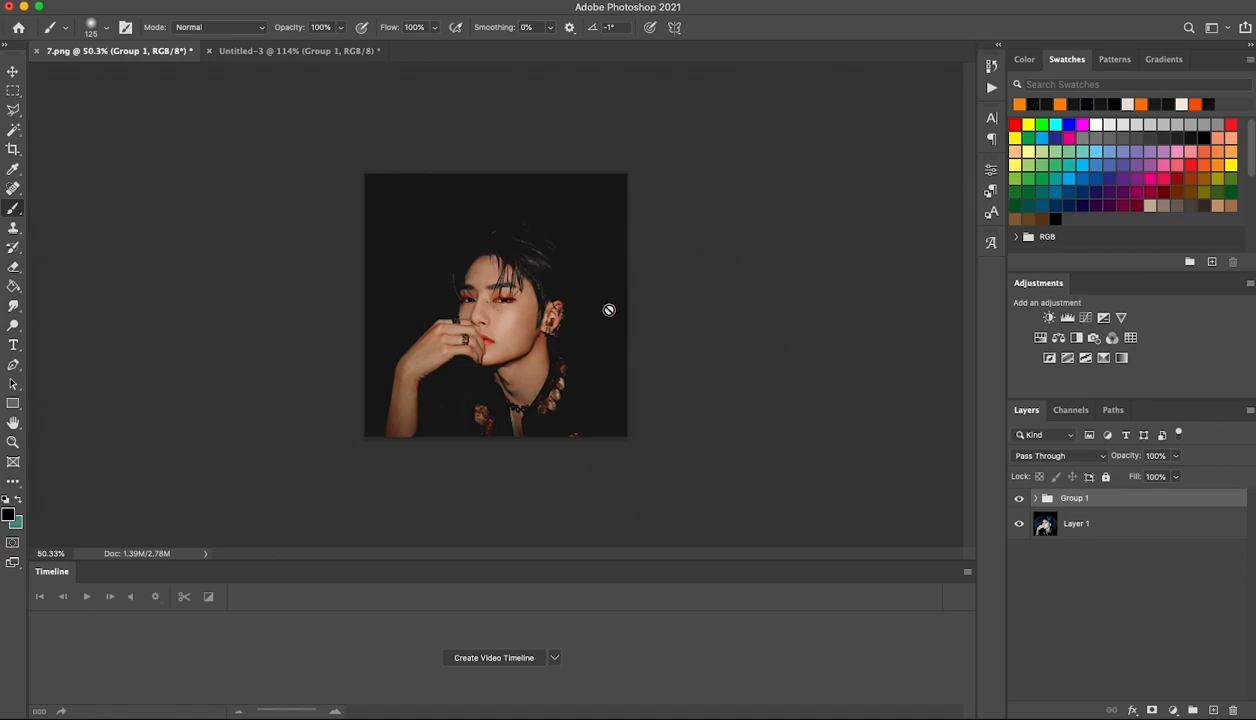
click(222, 55)
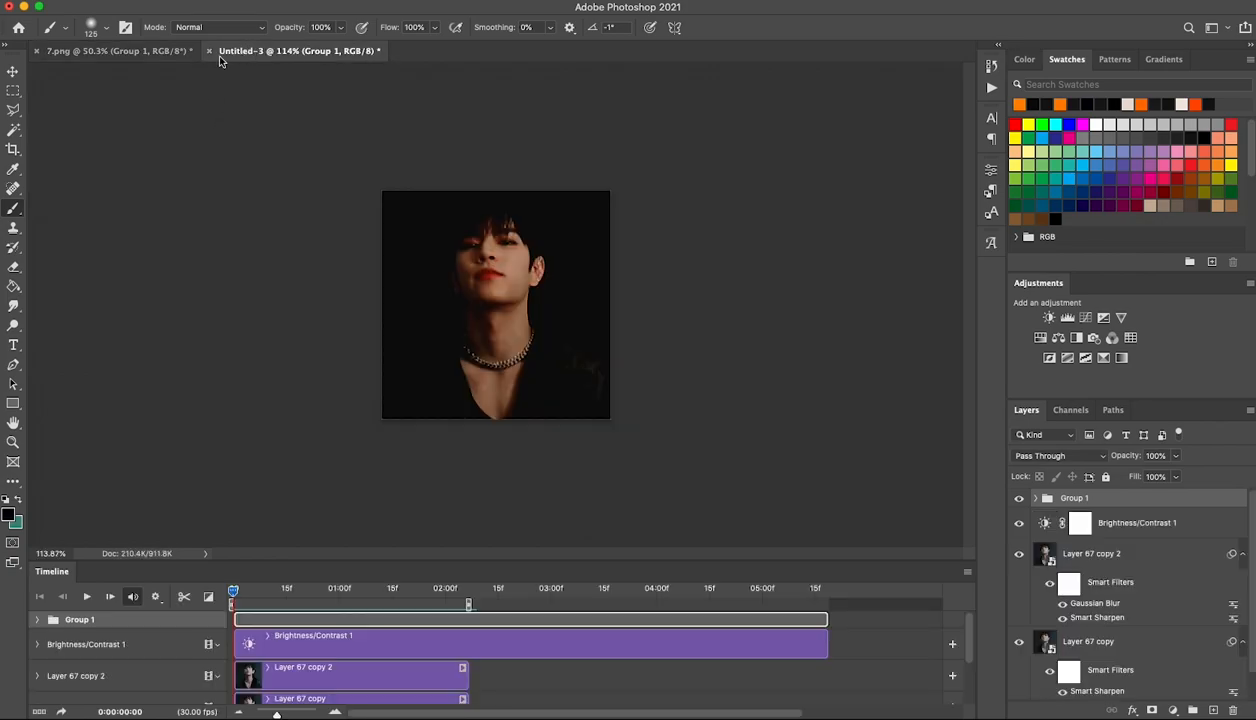
click(135, 50)
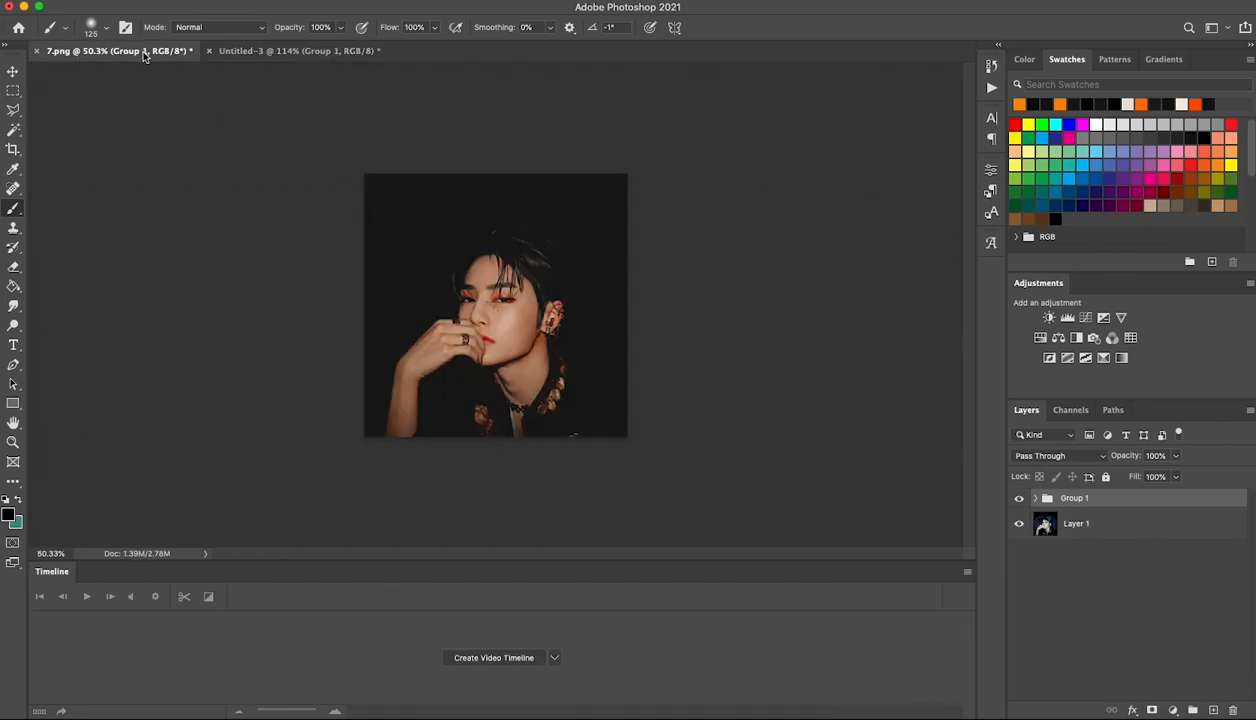